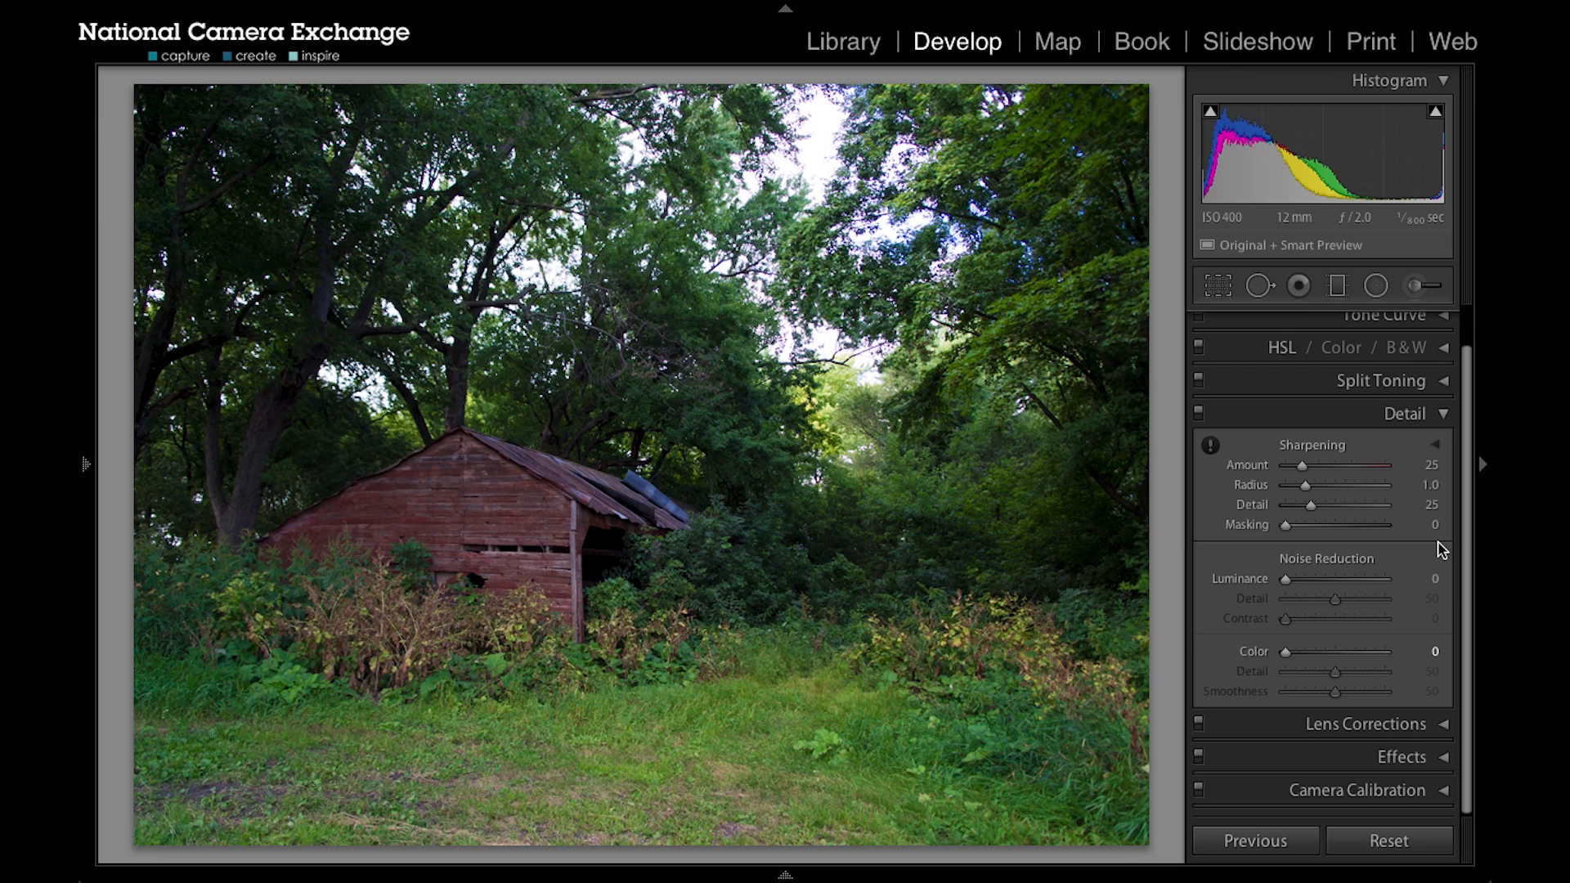
Step: Show the Detail preview, look around the barn's roof in it, and target the preview at the roof peak
click(1437, 447)
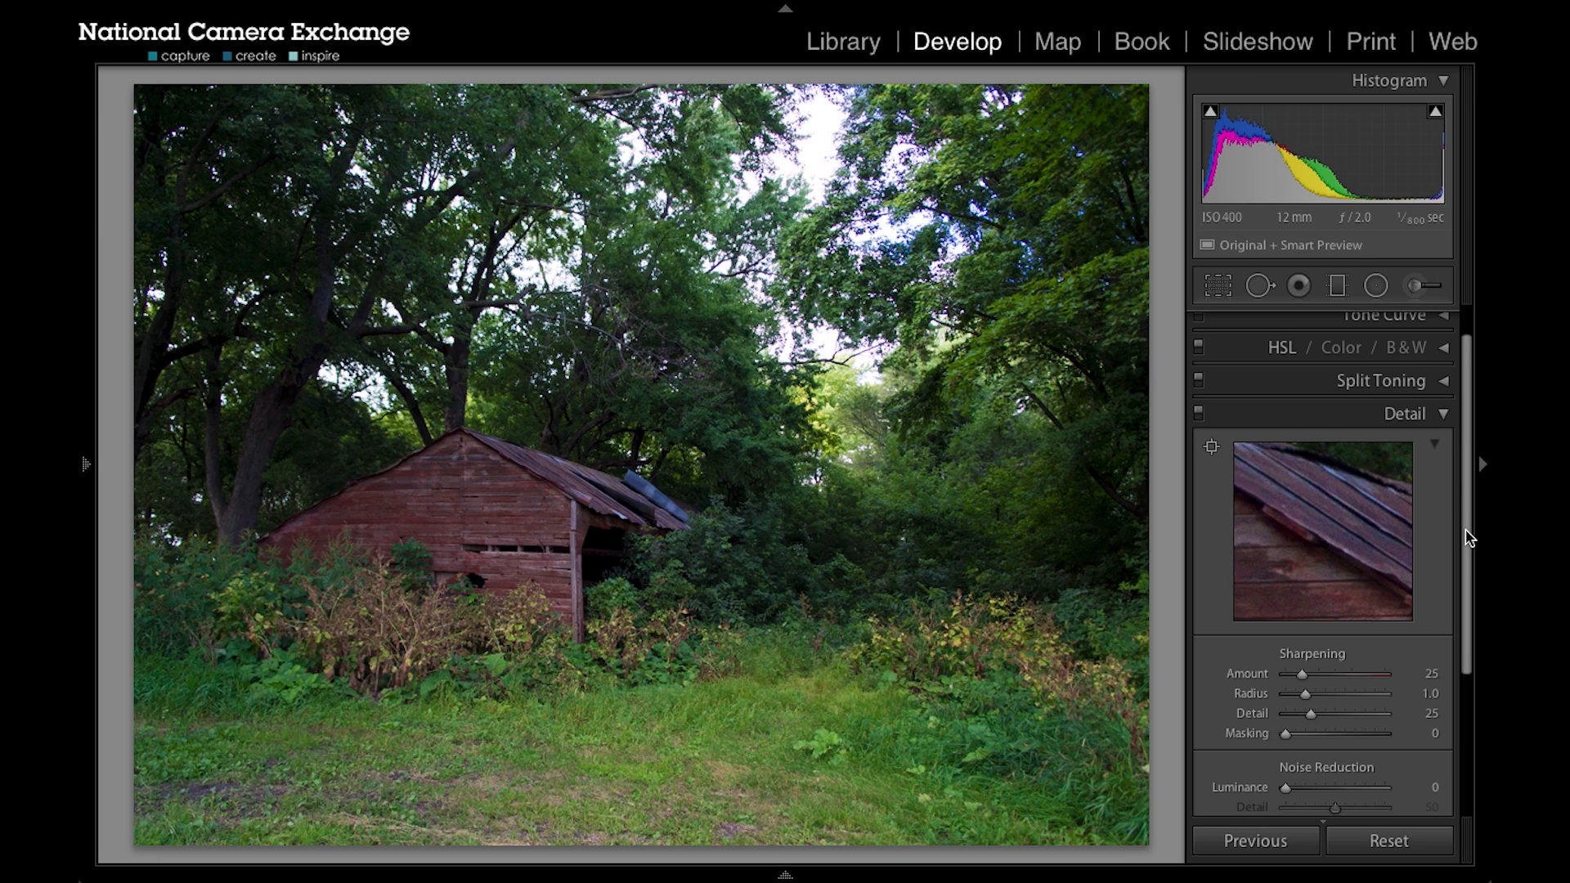
drag(1468, 536, 1469, 560)
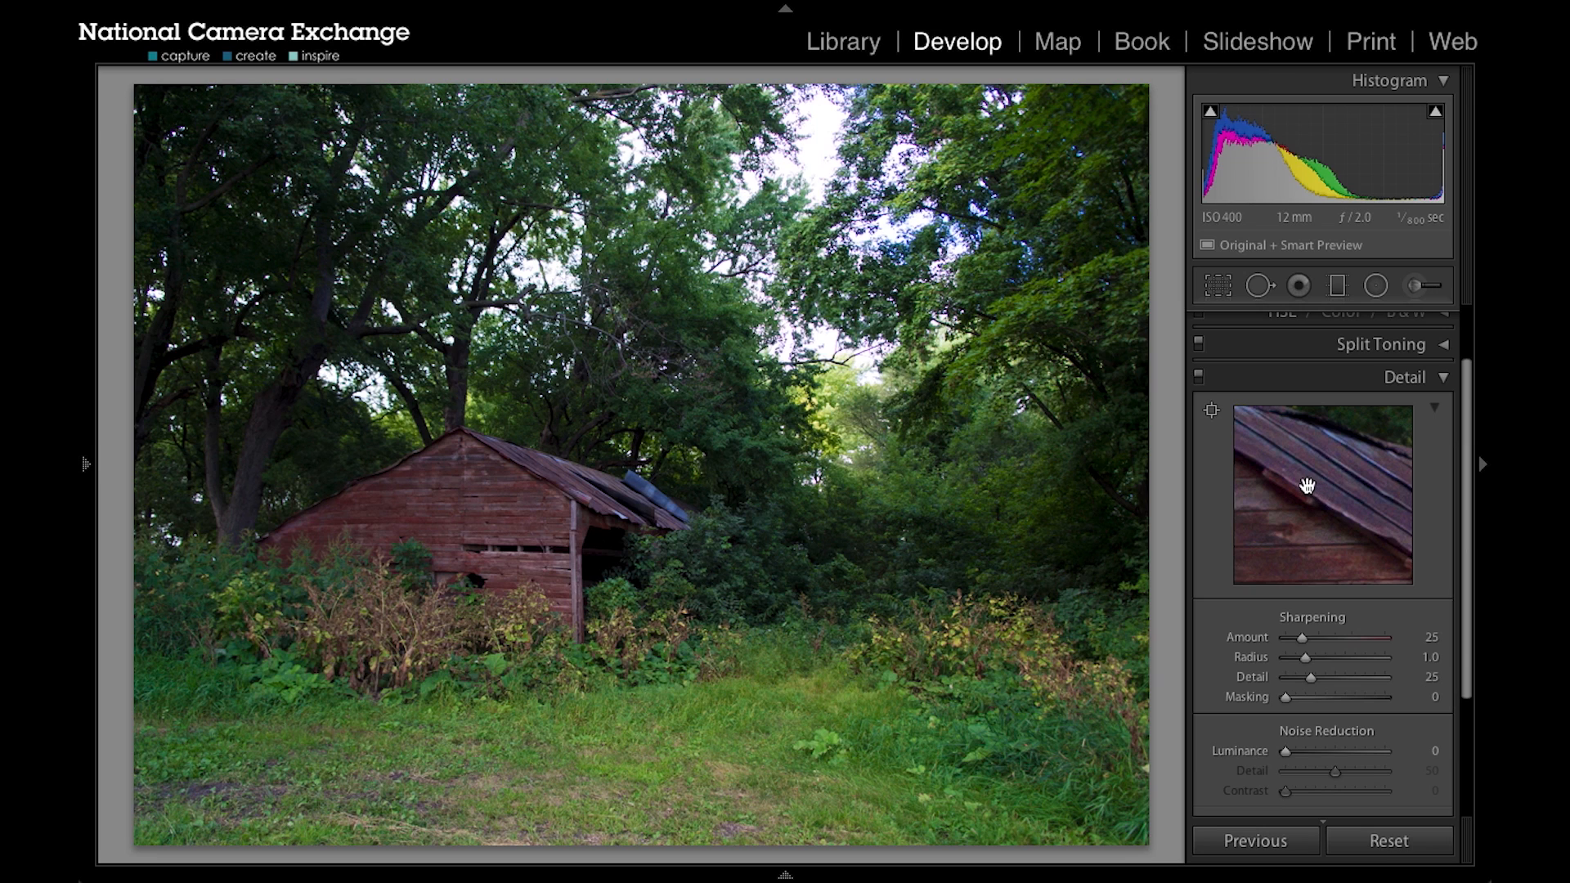
drag(1303, 483, 1335, 518)
drag(1290, 471, 1317, 425)
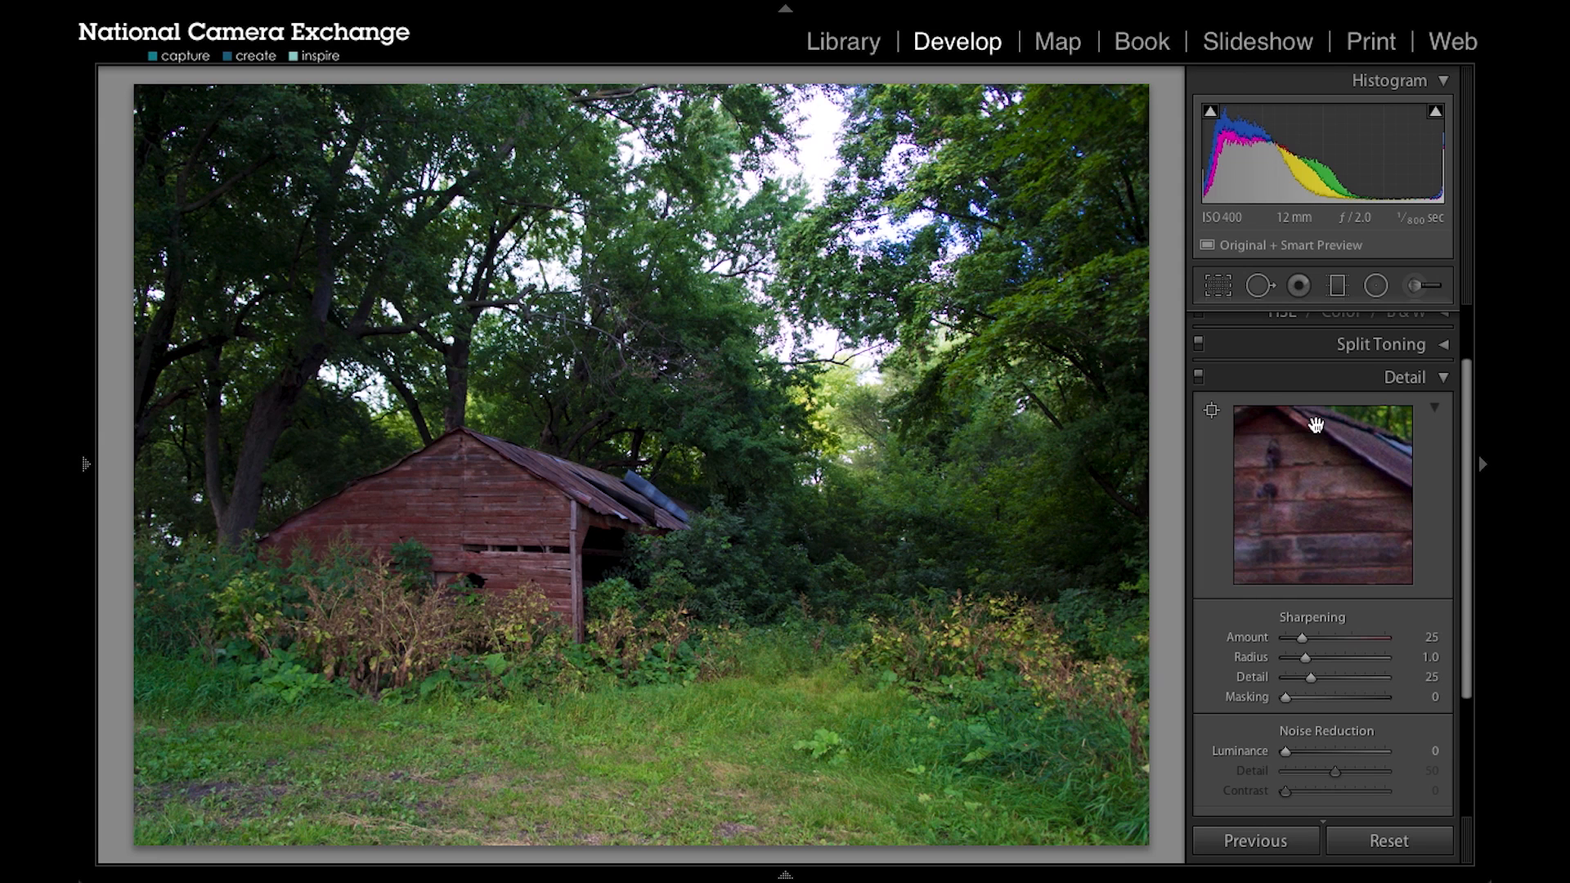
mouse_move(1366, 518)
mouse_down()
mouse_move(1315, 507)
mouse_move(1342, 502)
mouse_up()
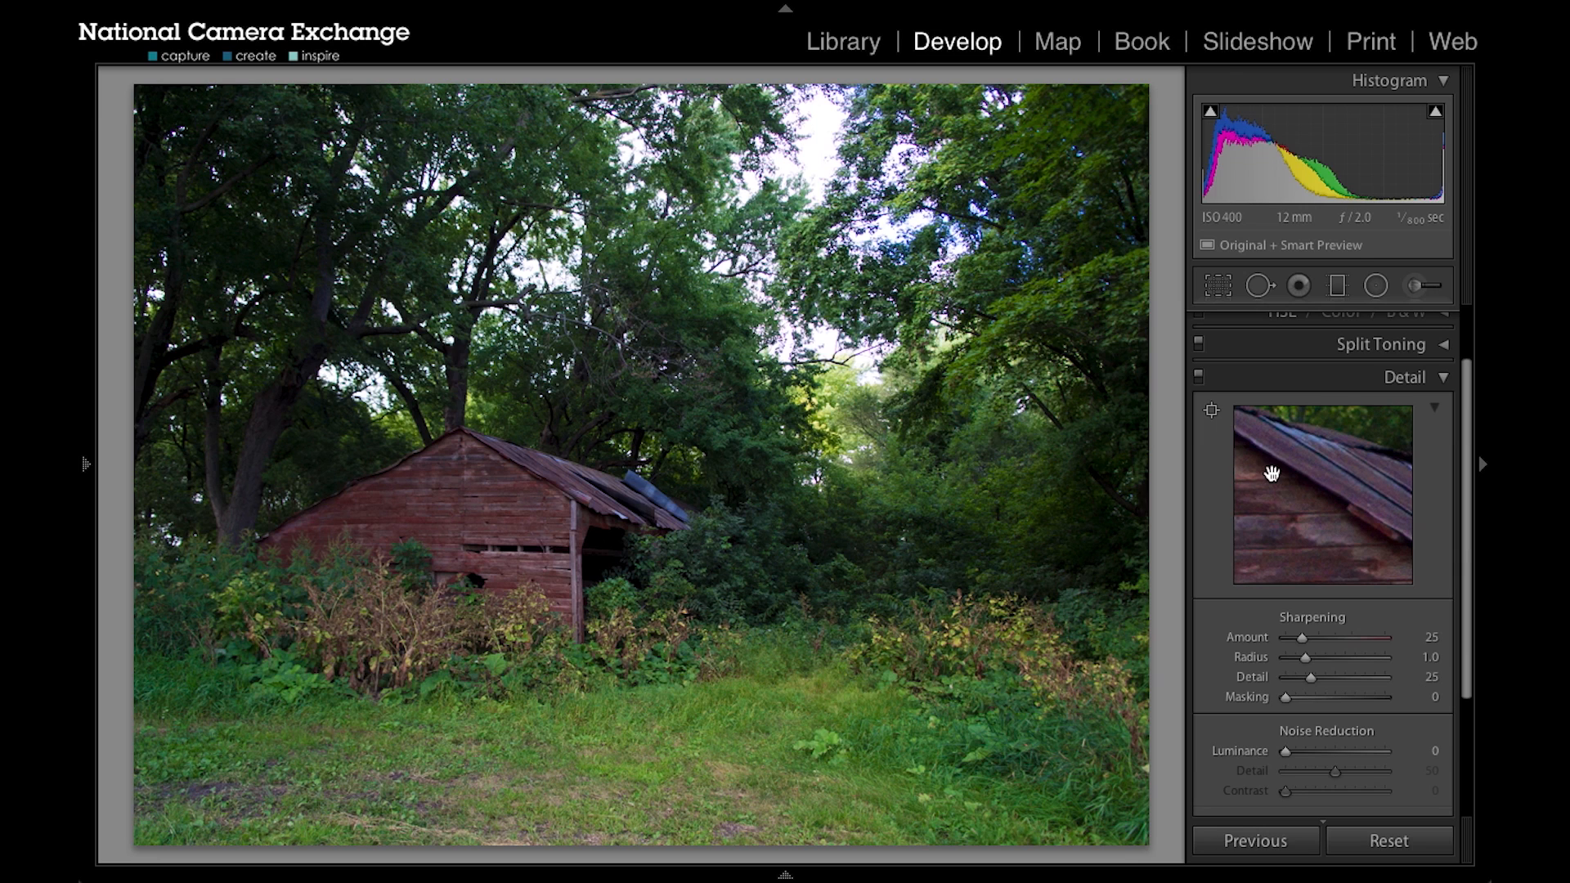
click(1212, 413)
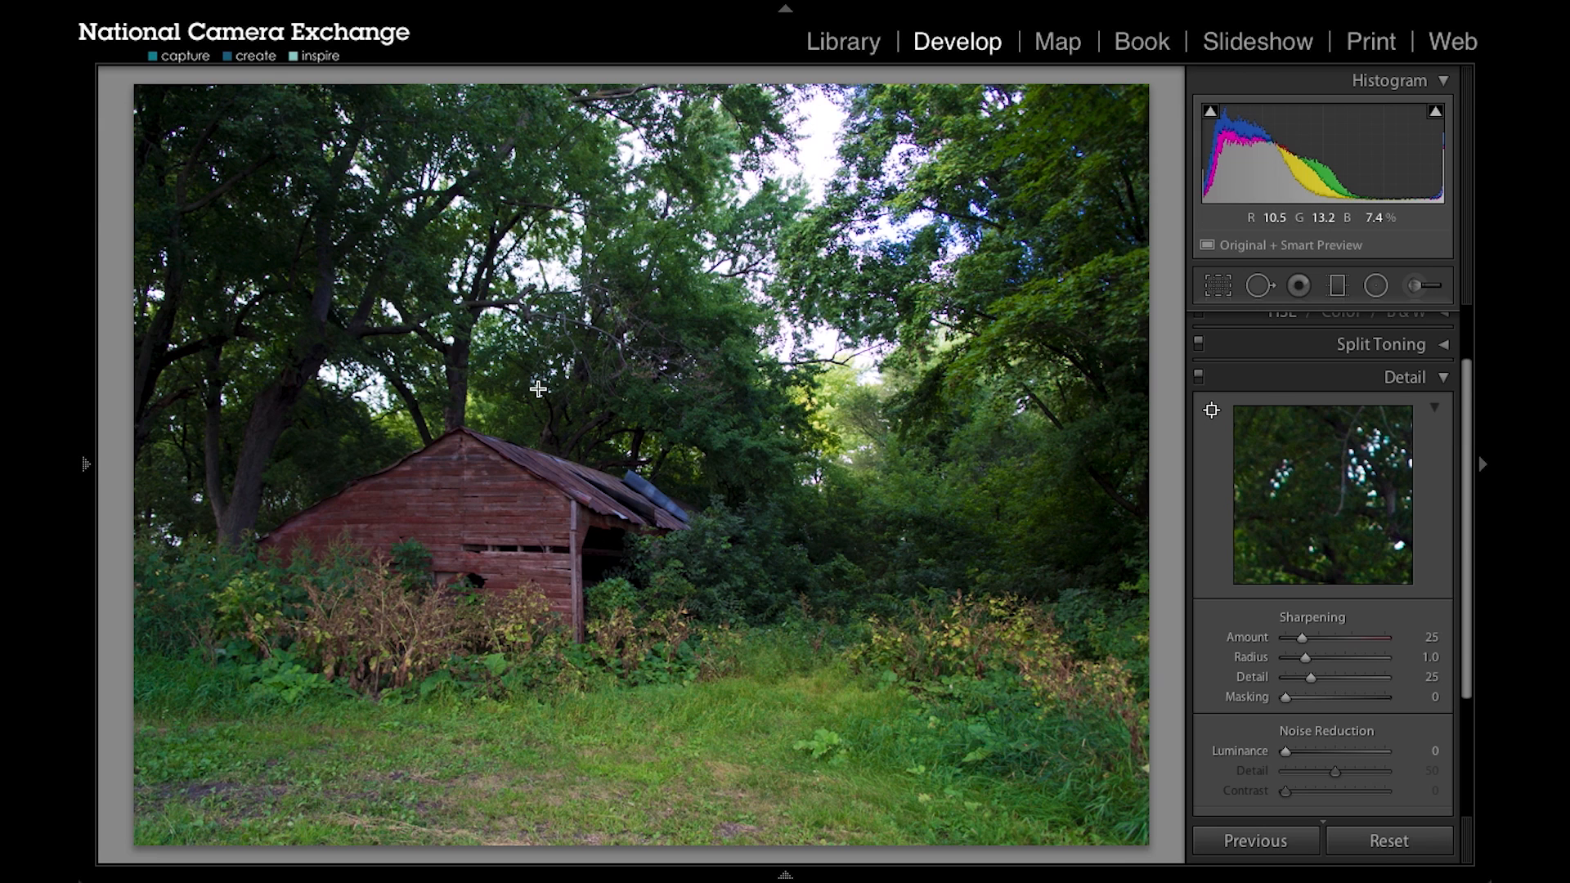
click(469, 447)
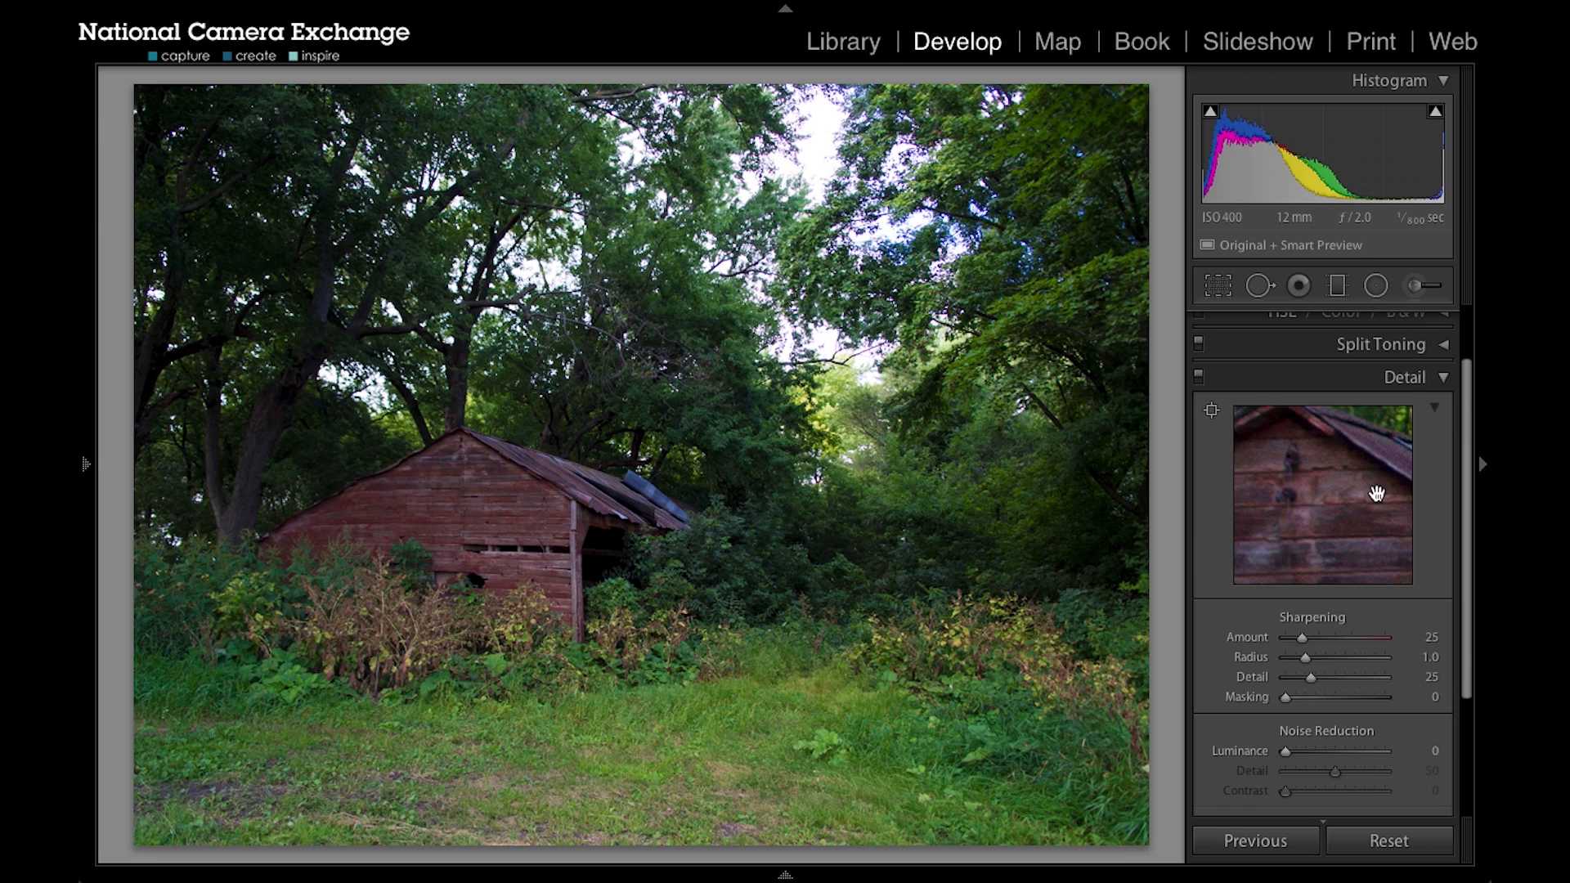
Step: Hide the Detail preview, zoom in on the barn's roof, and set the sharpening Amount to 56 after trying 126
click(1438, 415)
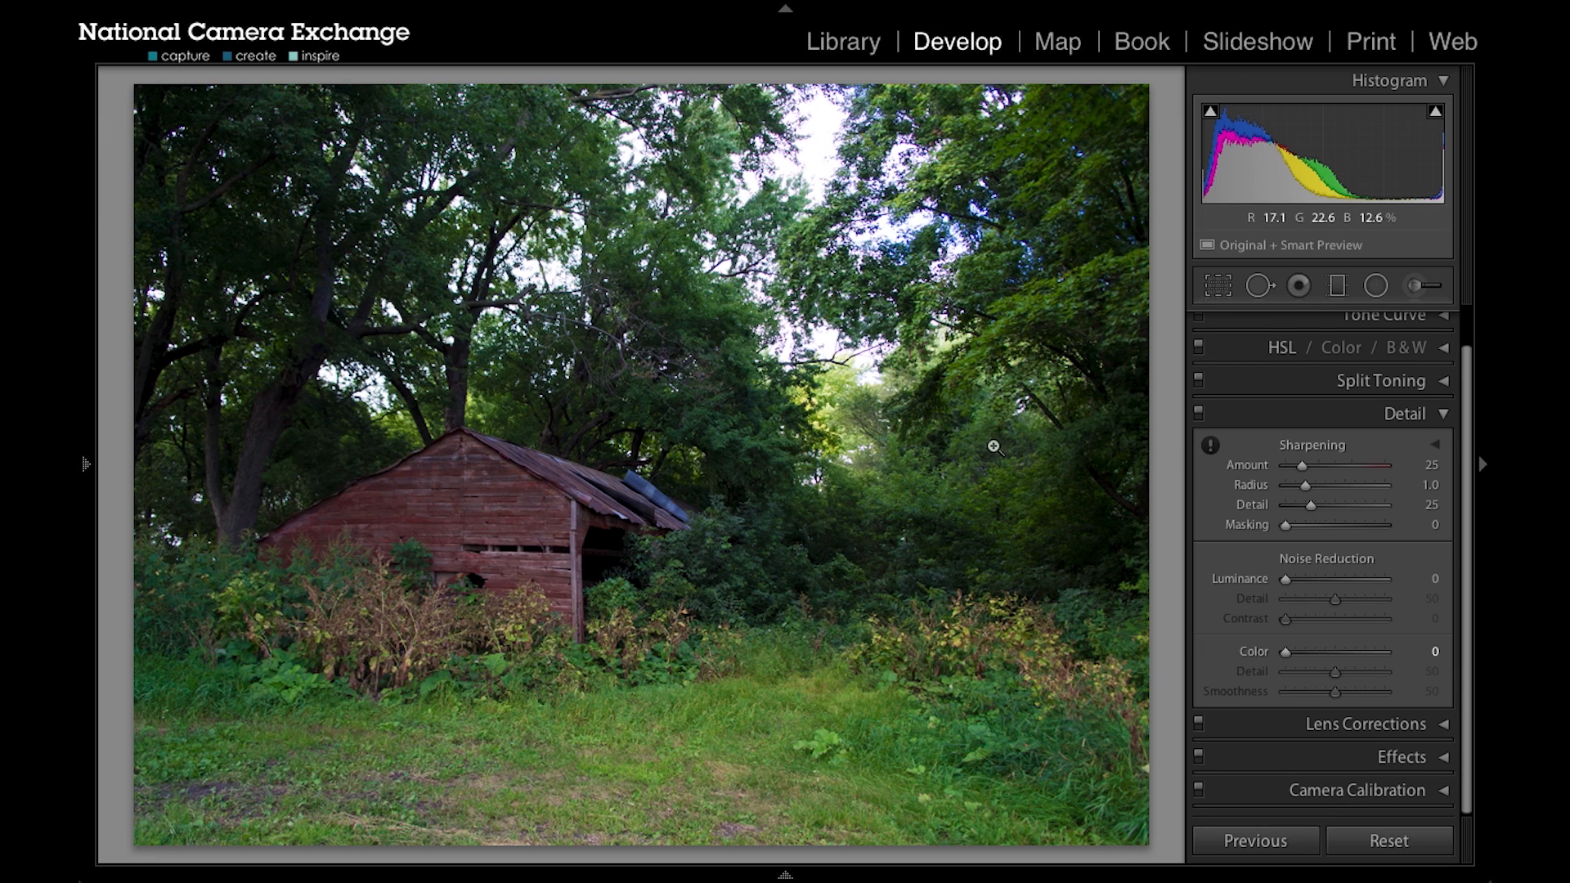
click(482, 454)
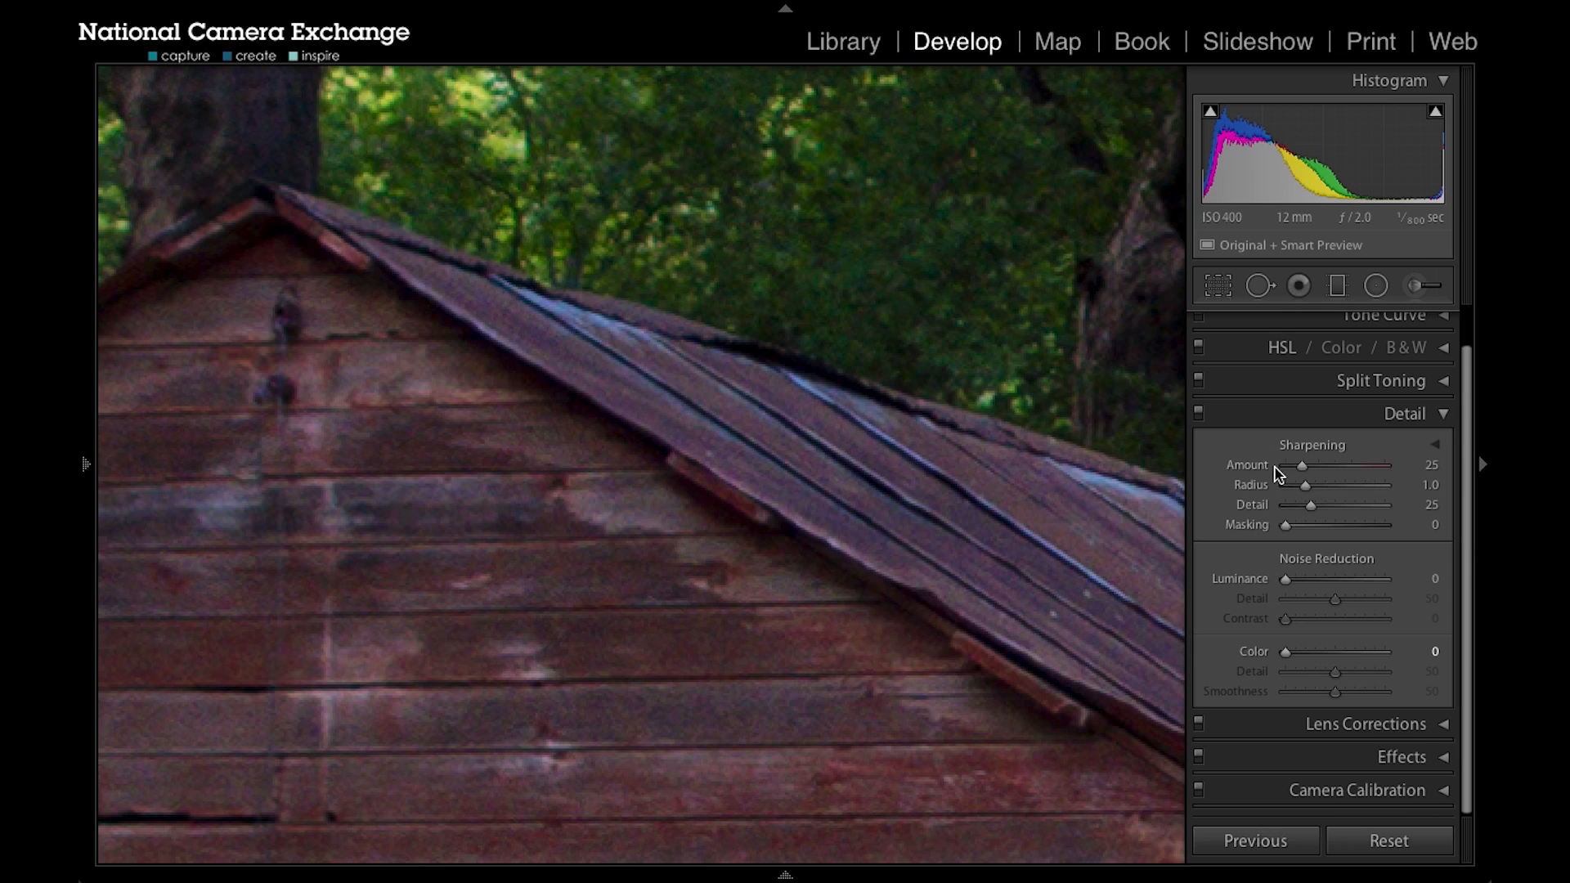
drag(832, 556, 757, 455)
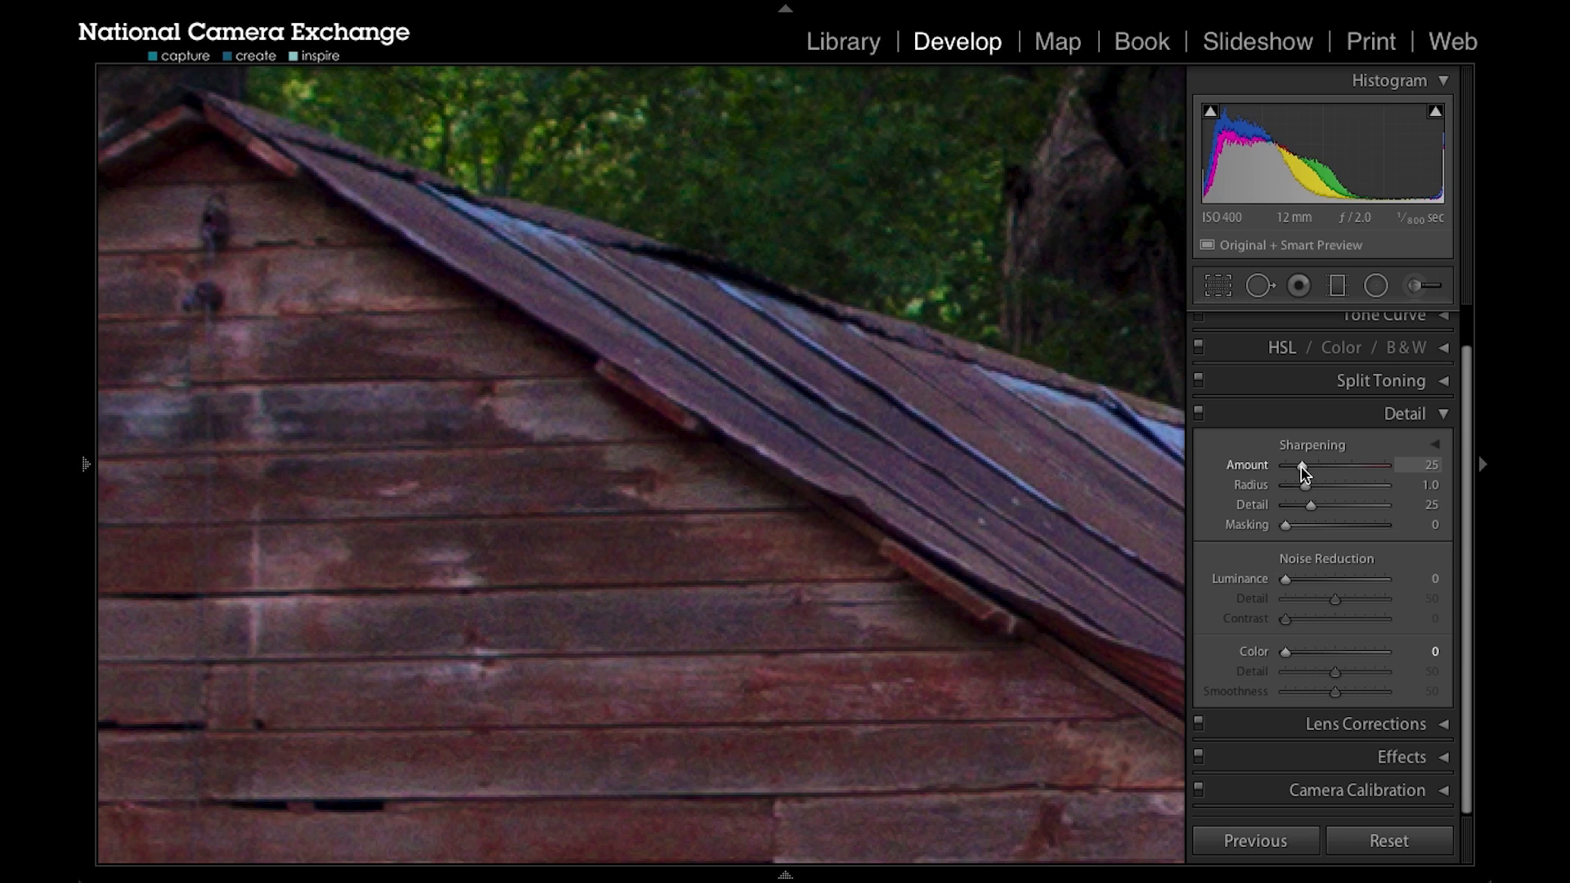
drag(1301, 467, 1324, 473)
drag(918, 425, 954, 477)
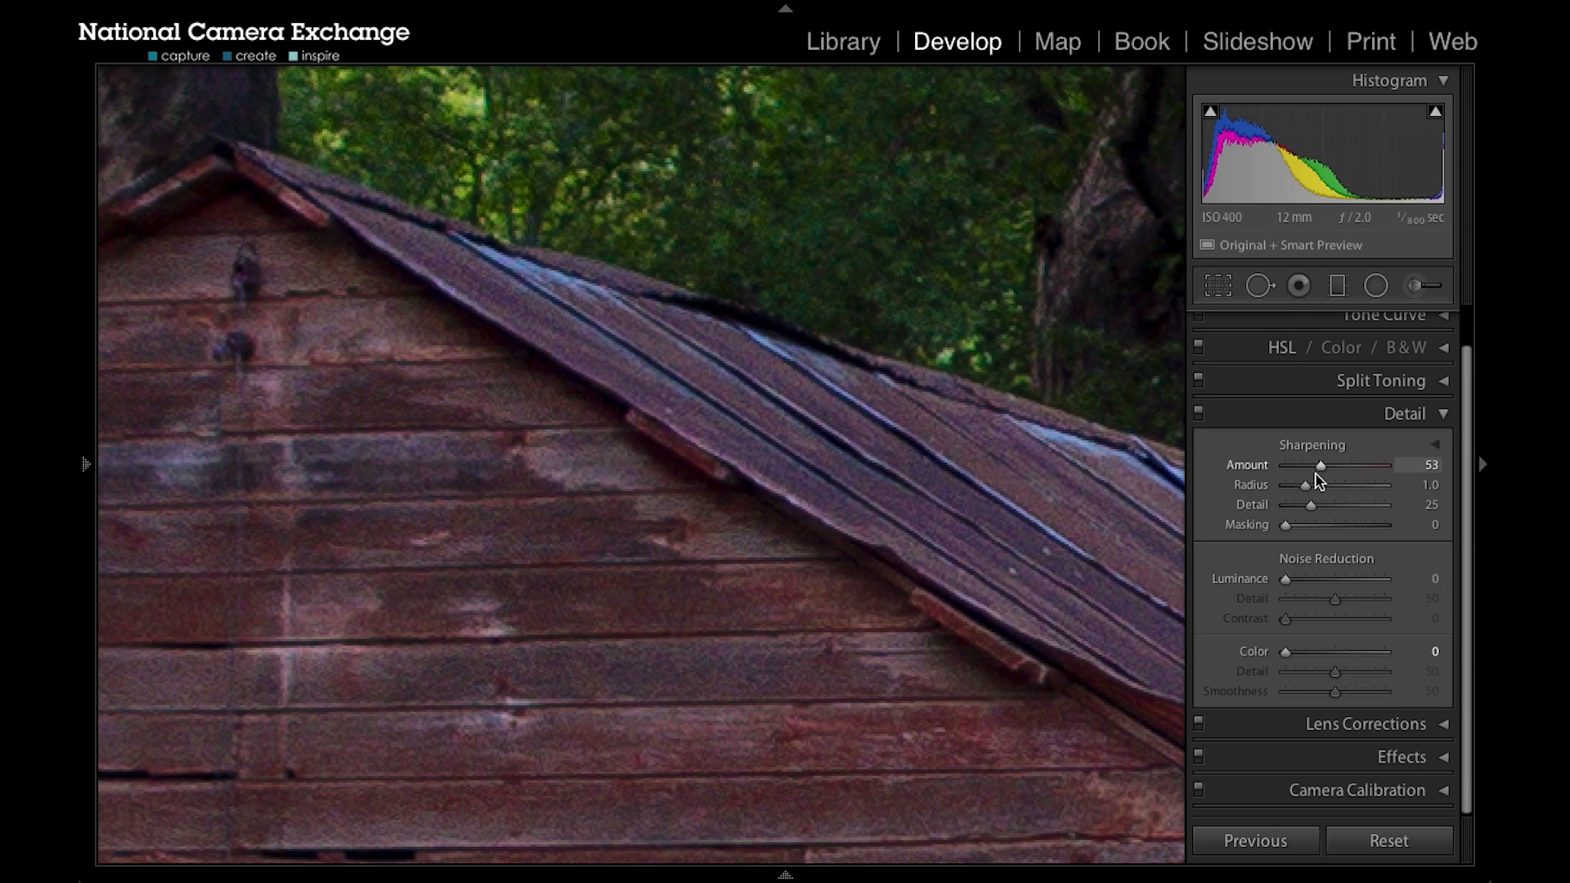
drag(1326, 477, 1374, 480)
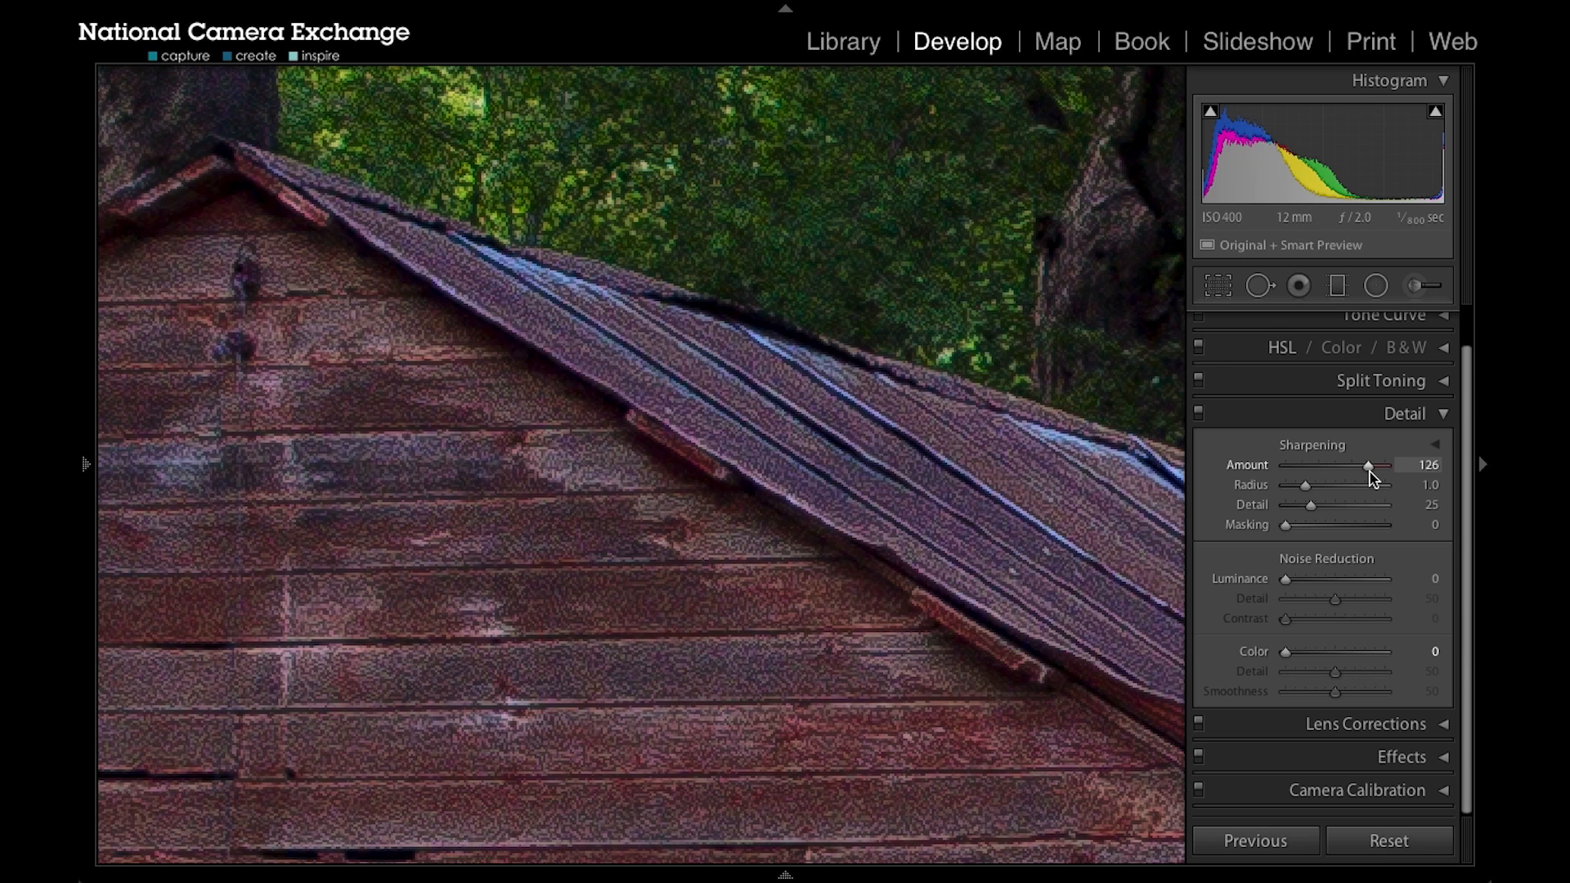
drag(1370, 472, 1325, 479)
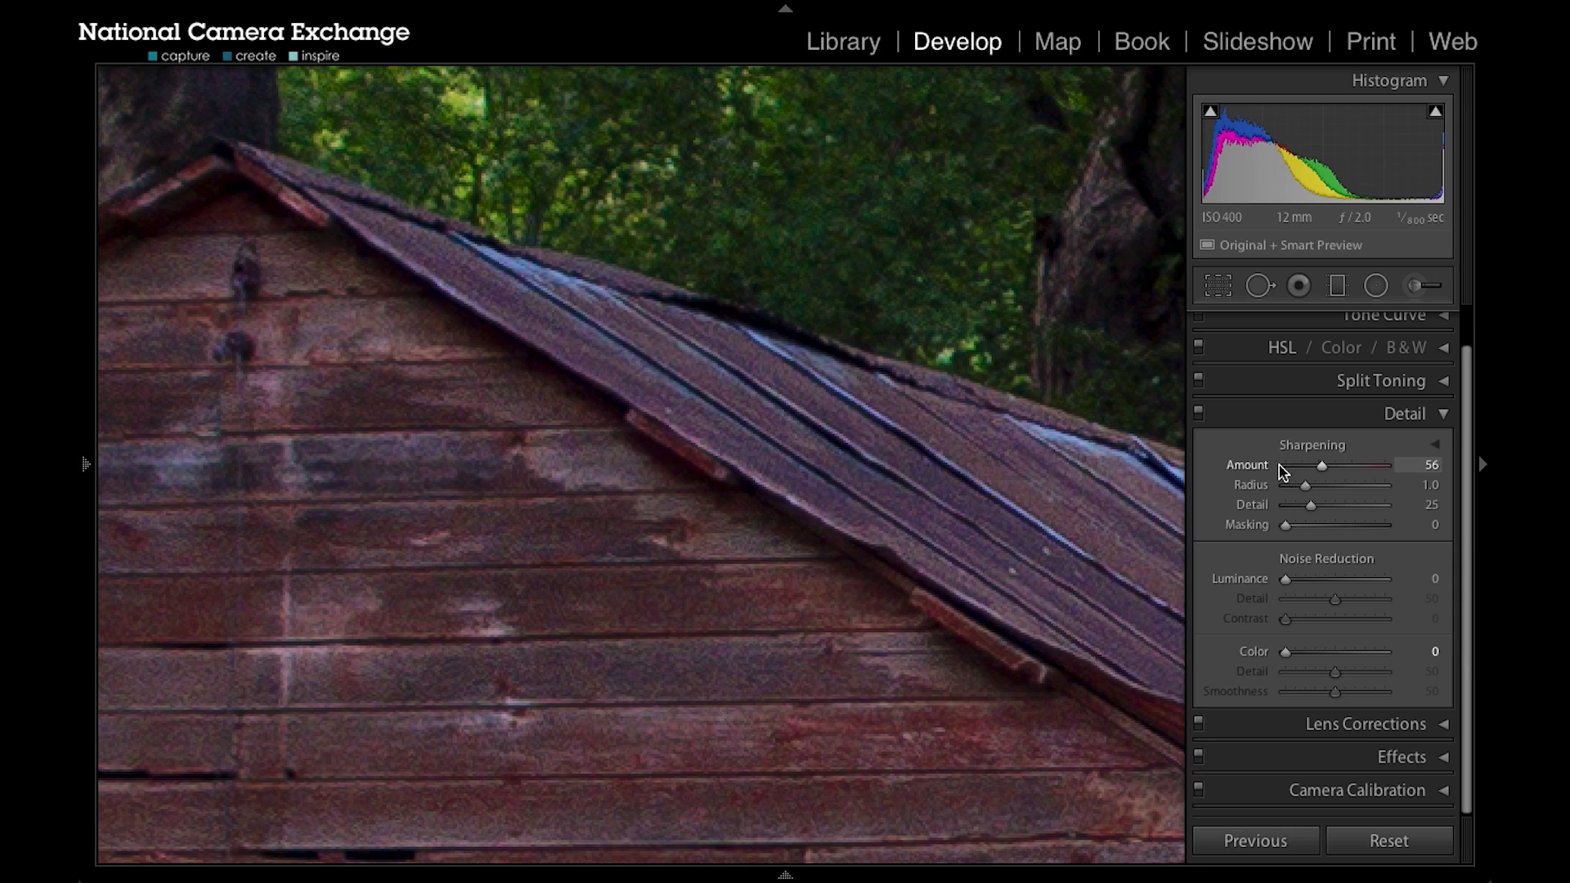
Step: Fine-tune the sharpening Amount to 60 while viewing the photo in the grayscale sharpening preview
key(alt)
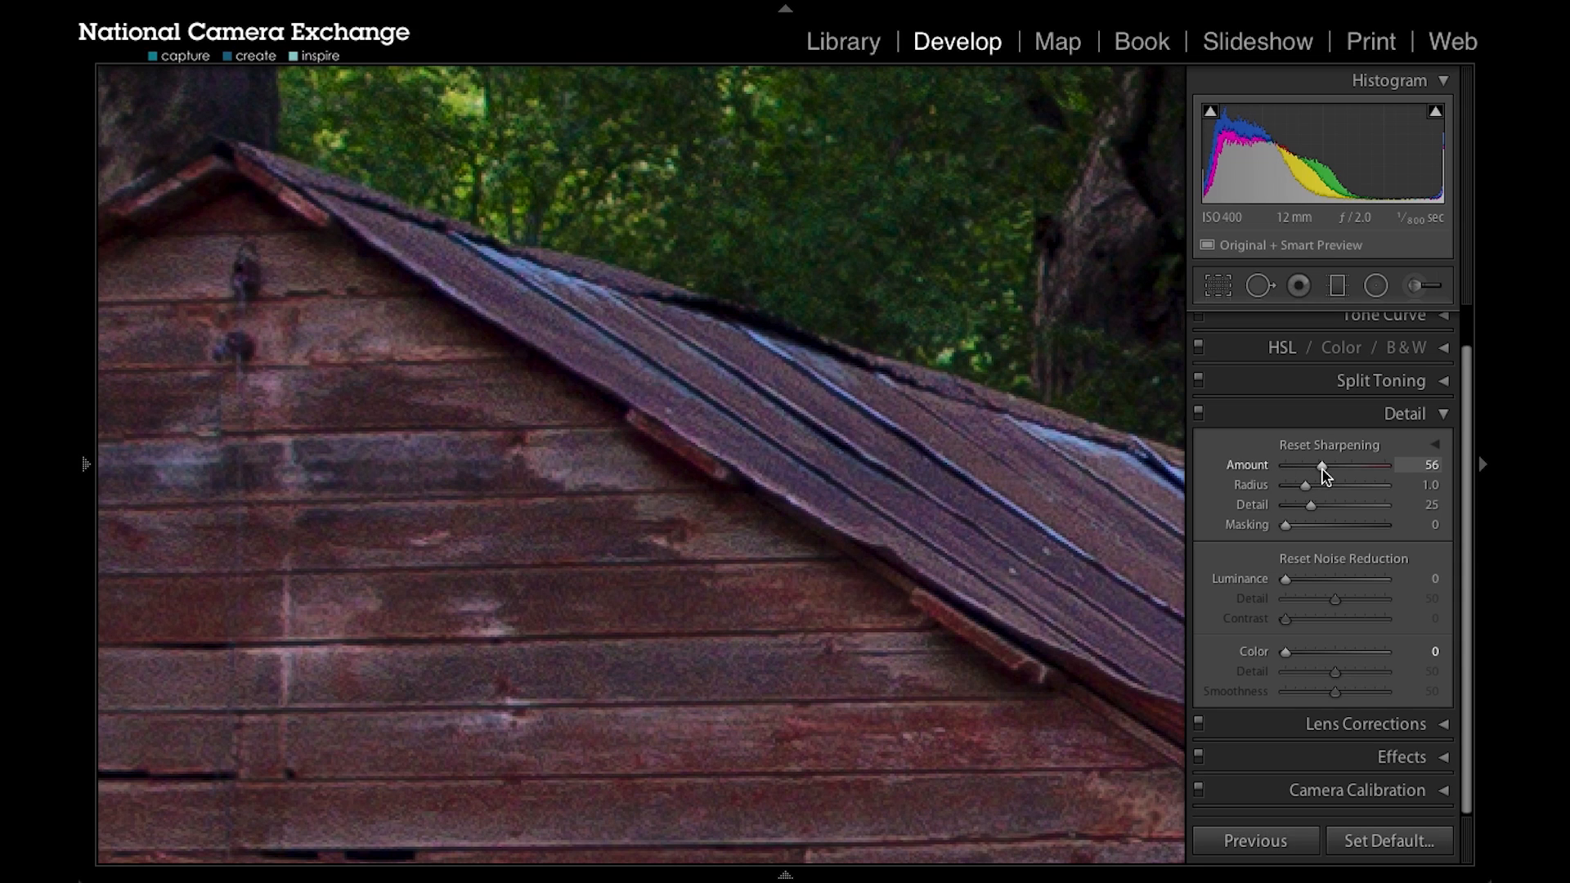
drag(1321, 471, 1322, 469)
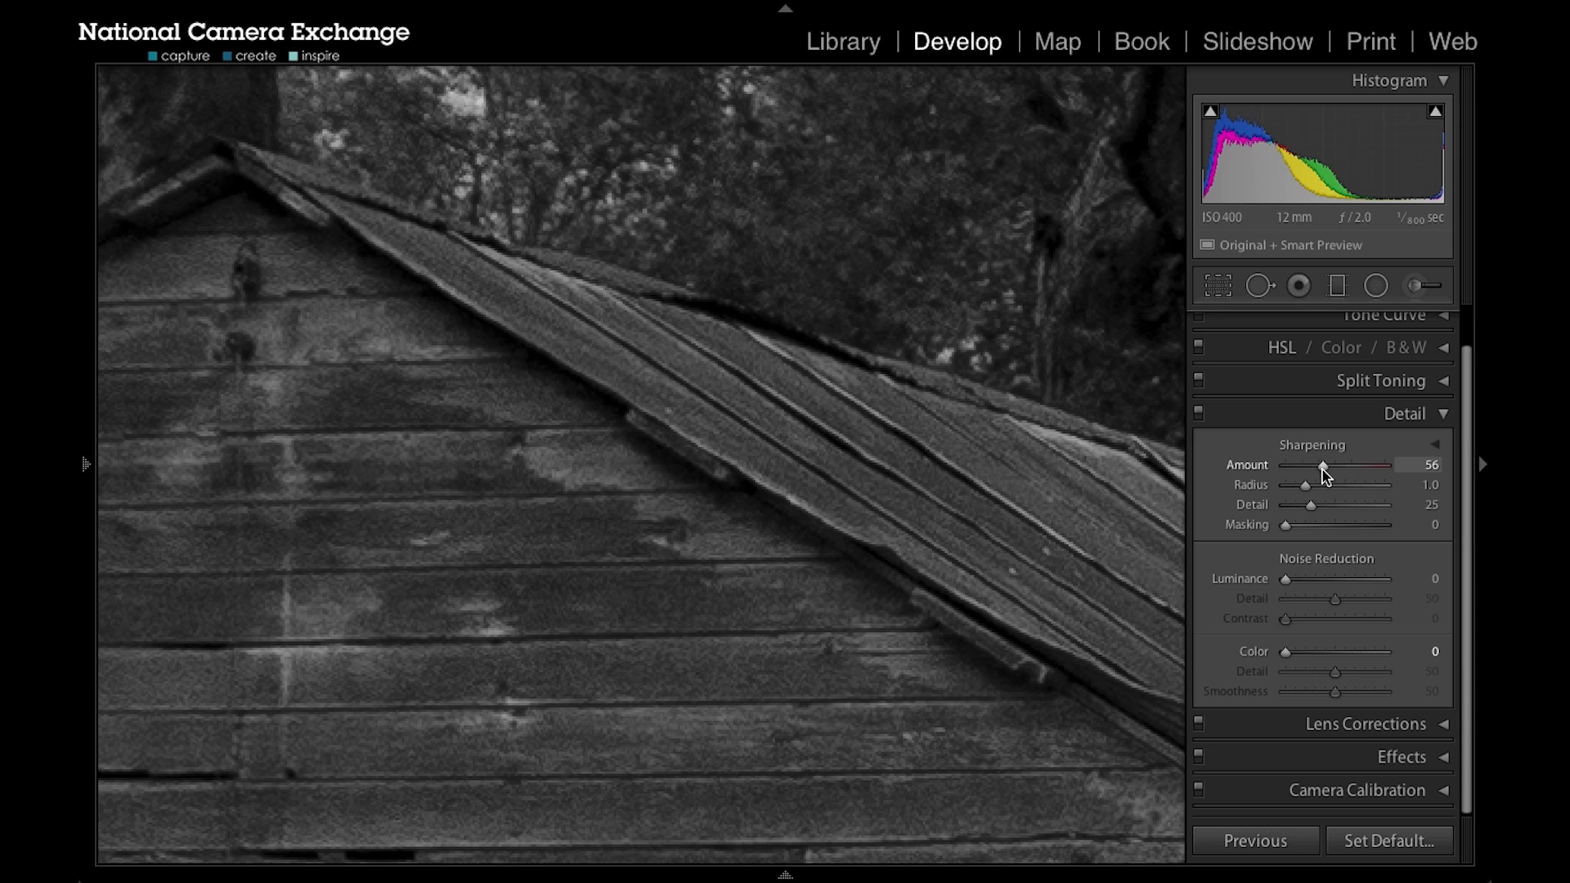
drag(1322, 469, 1327, 469)
drag(1328, 471, 1328, 475)
drag(1329, 474, 1326, 476)
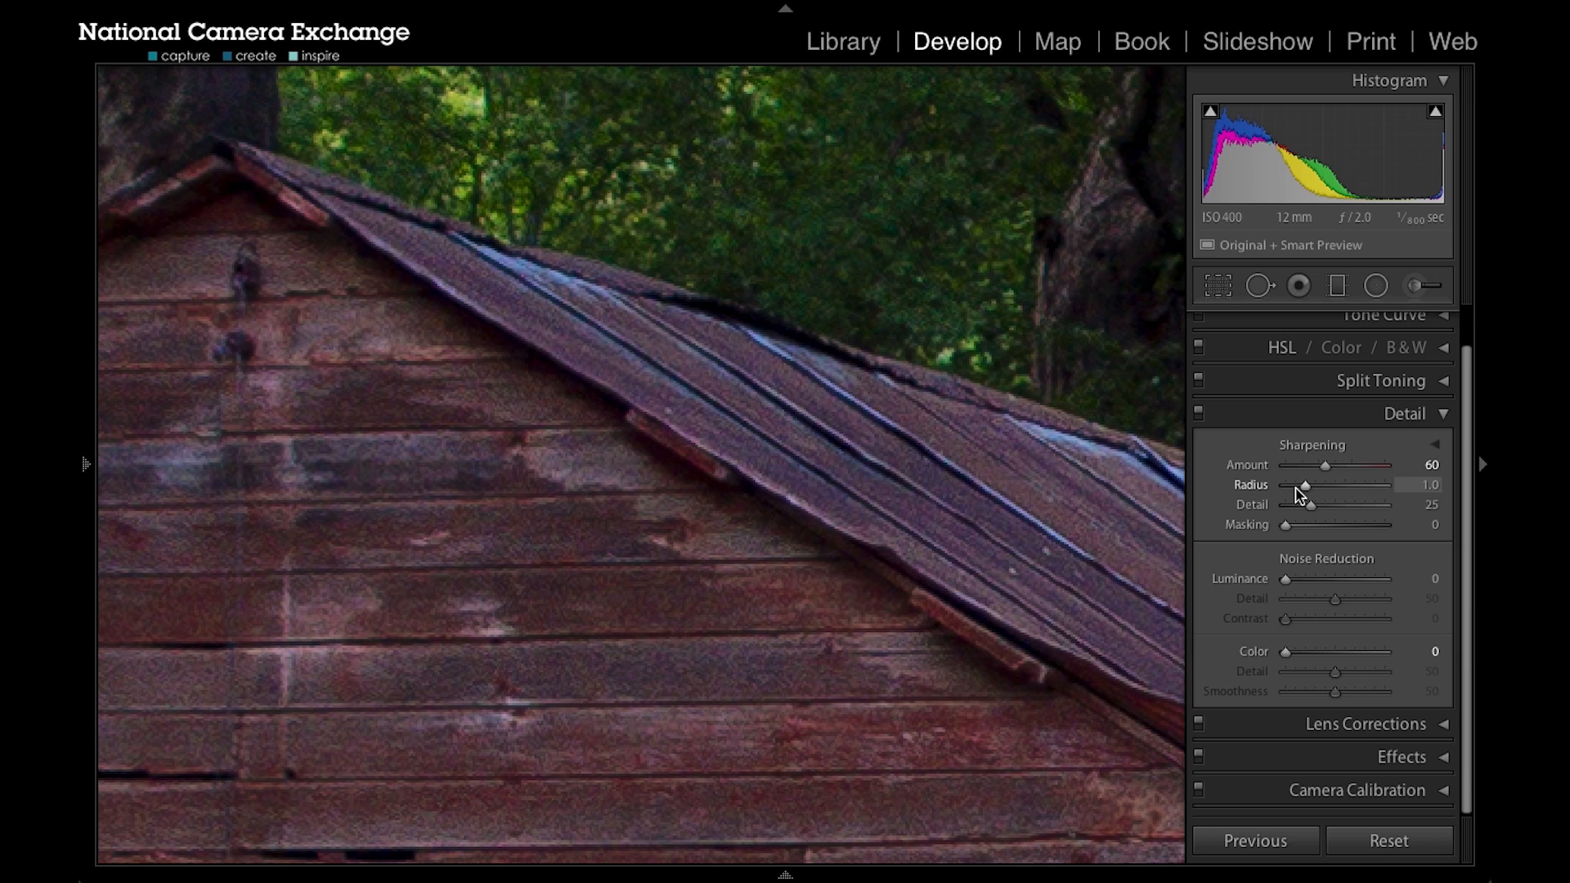
Step: Try sharpening Radius values of 2.4 and 2.7 on the trees and roof, and settle on 1.2
drag(901, 203, 937, 401)
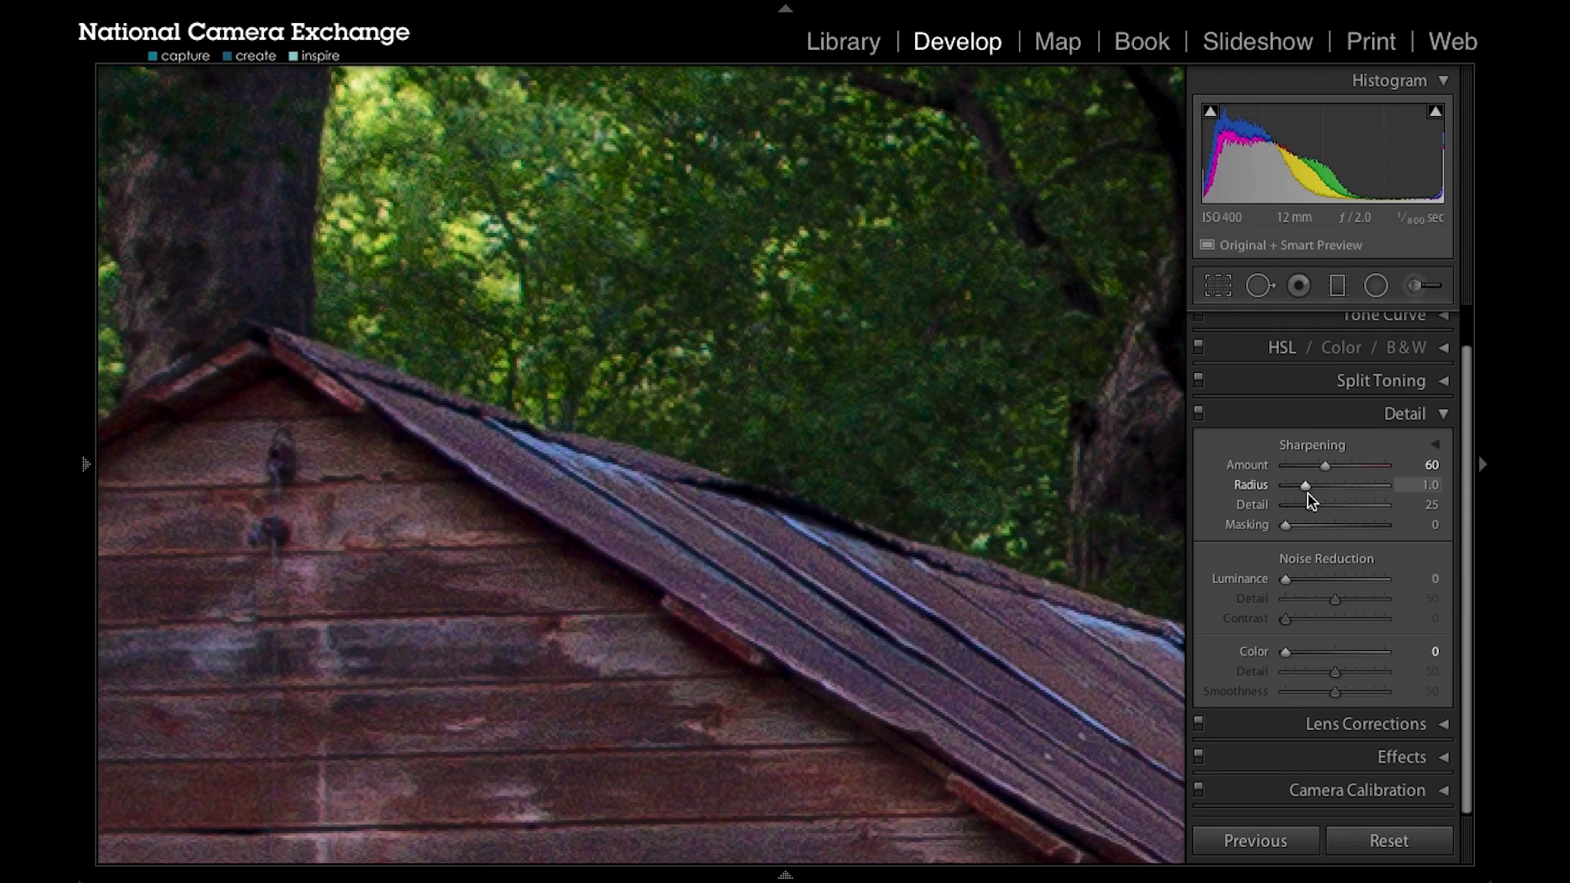
drag(1307, 485, 1360, 495)
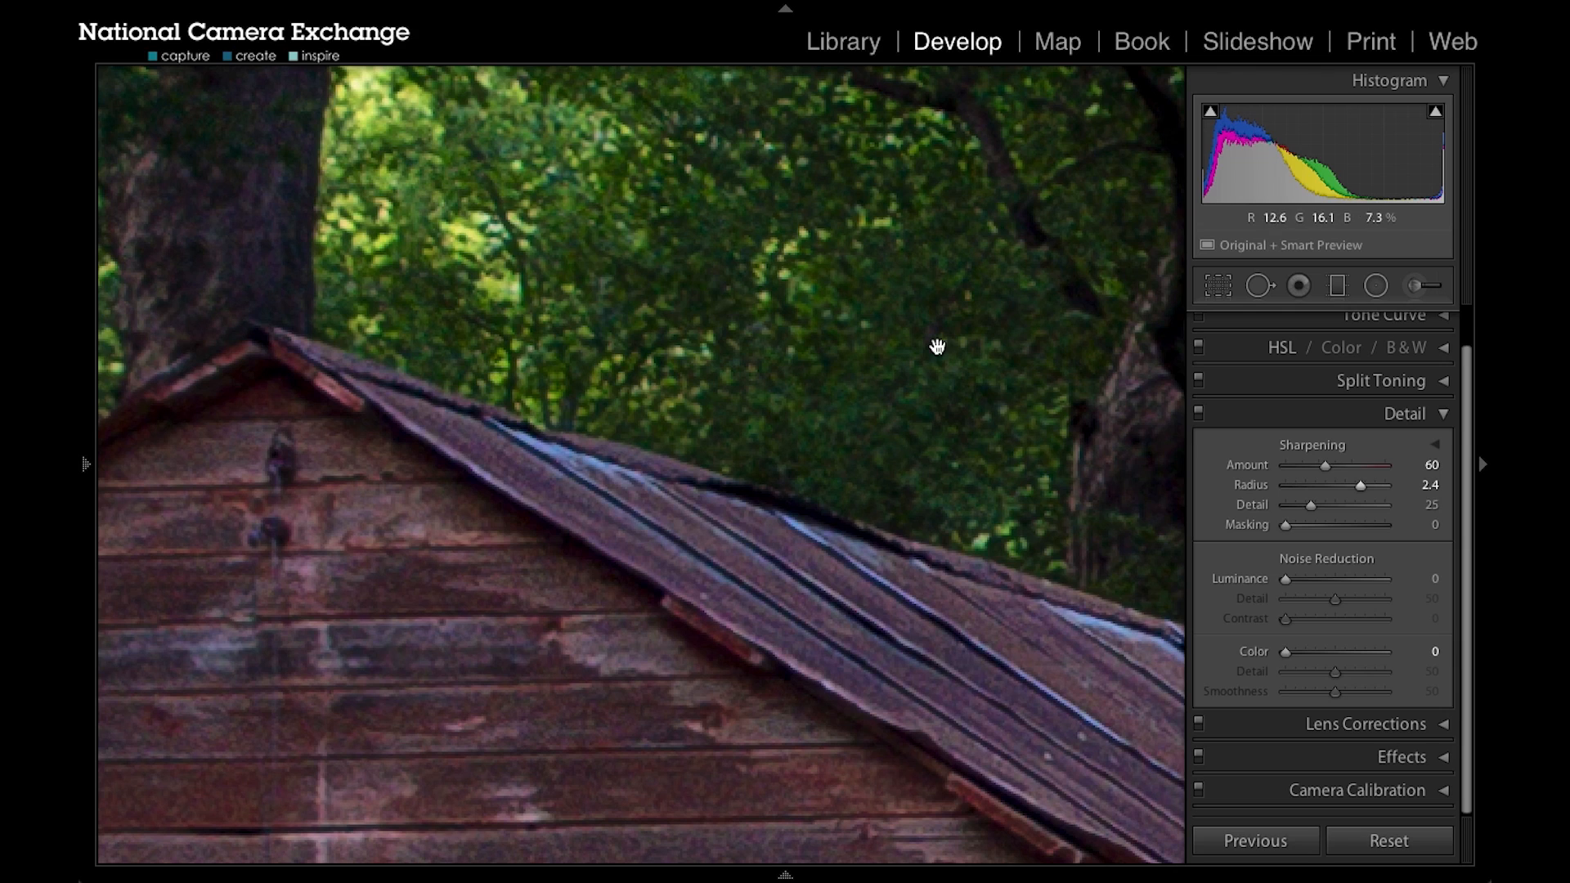
drag(1363, 490, 1380, 496)
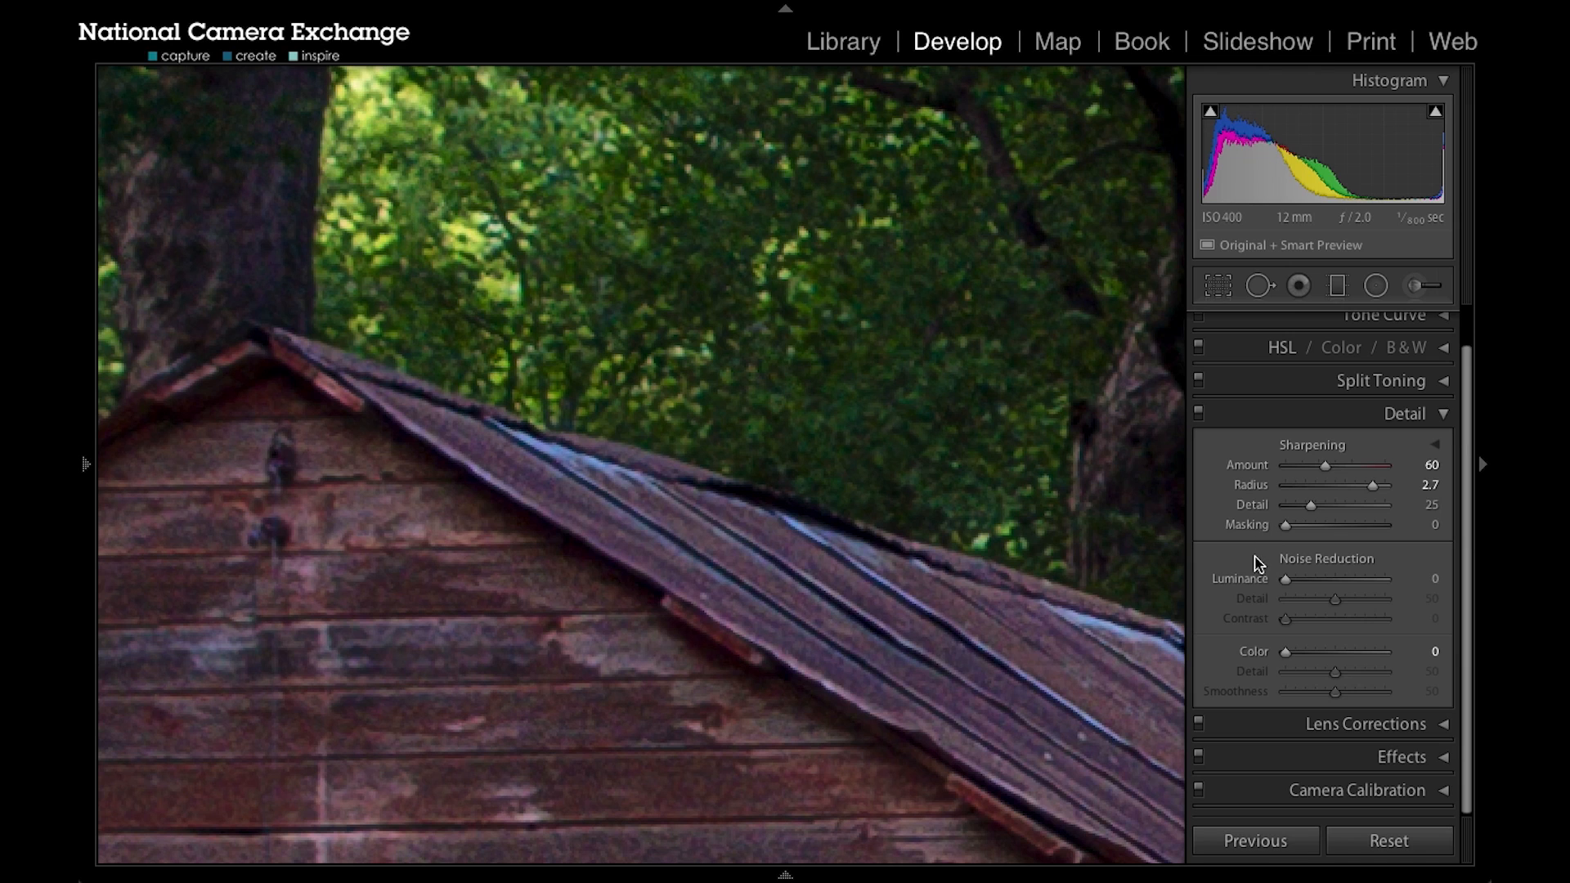
key(alt)
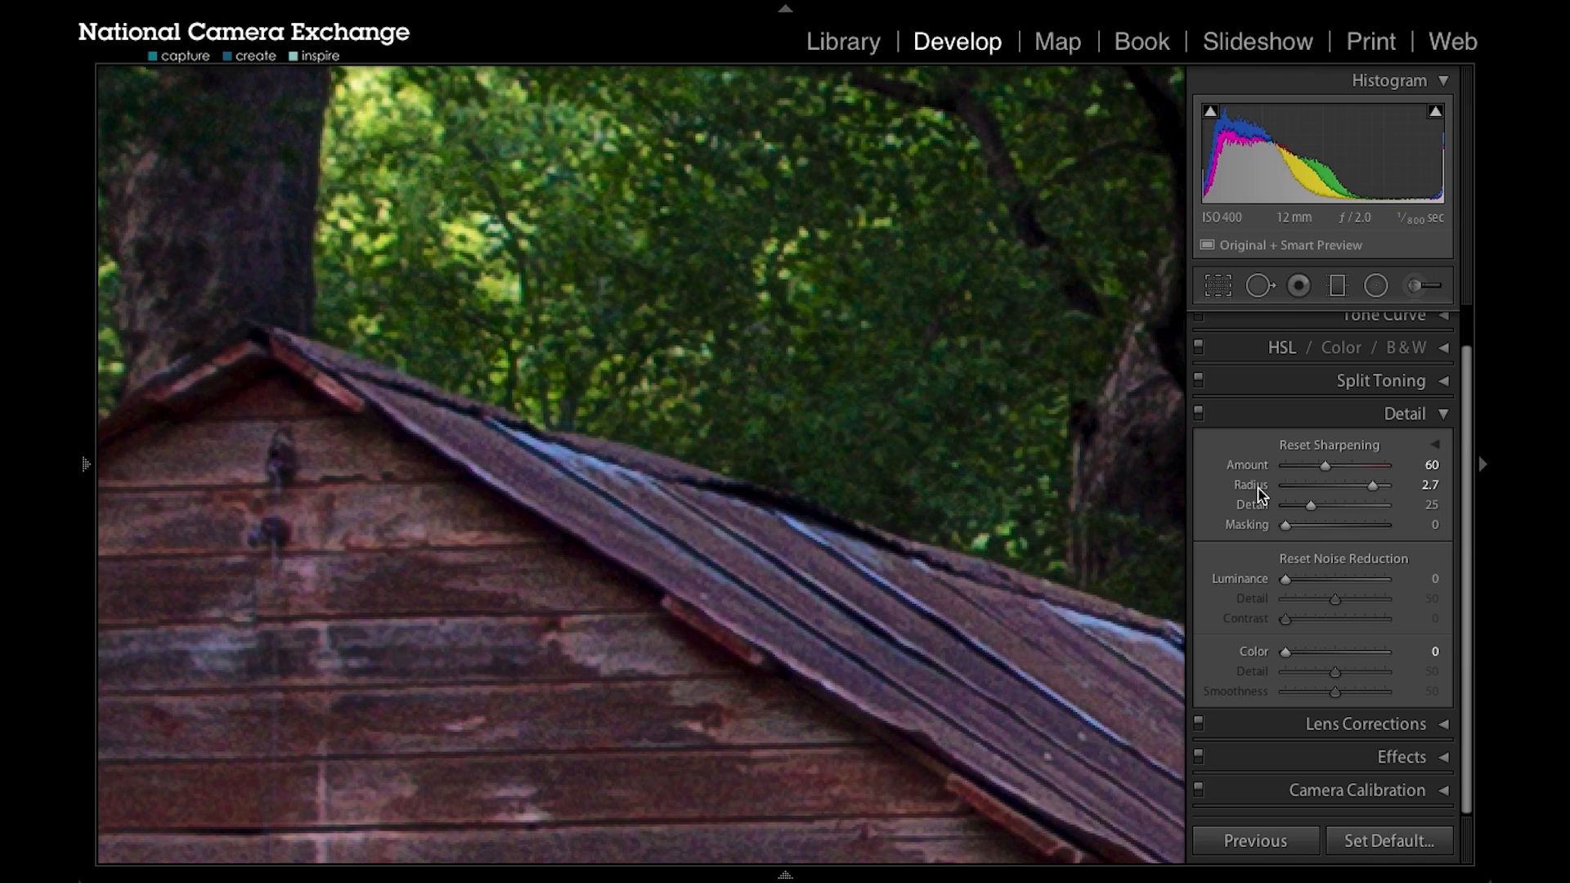
drag(1376, 488, 1355, 491)
drag(1342, 489, 1315, 511)
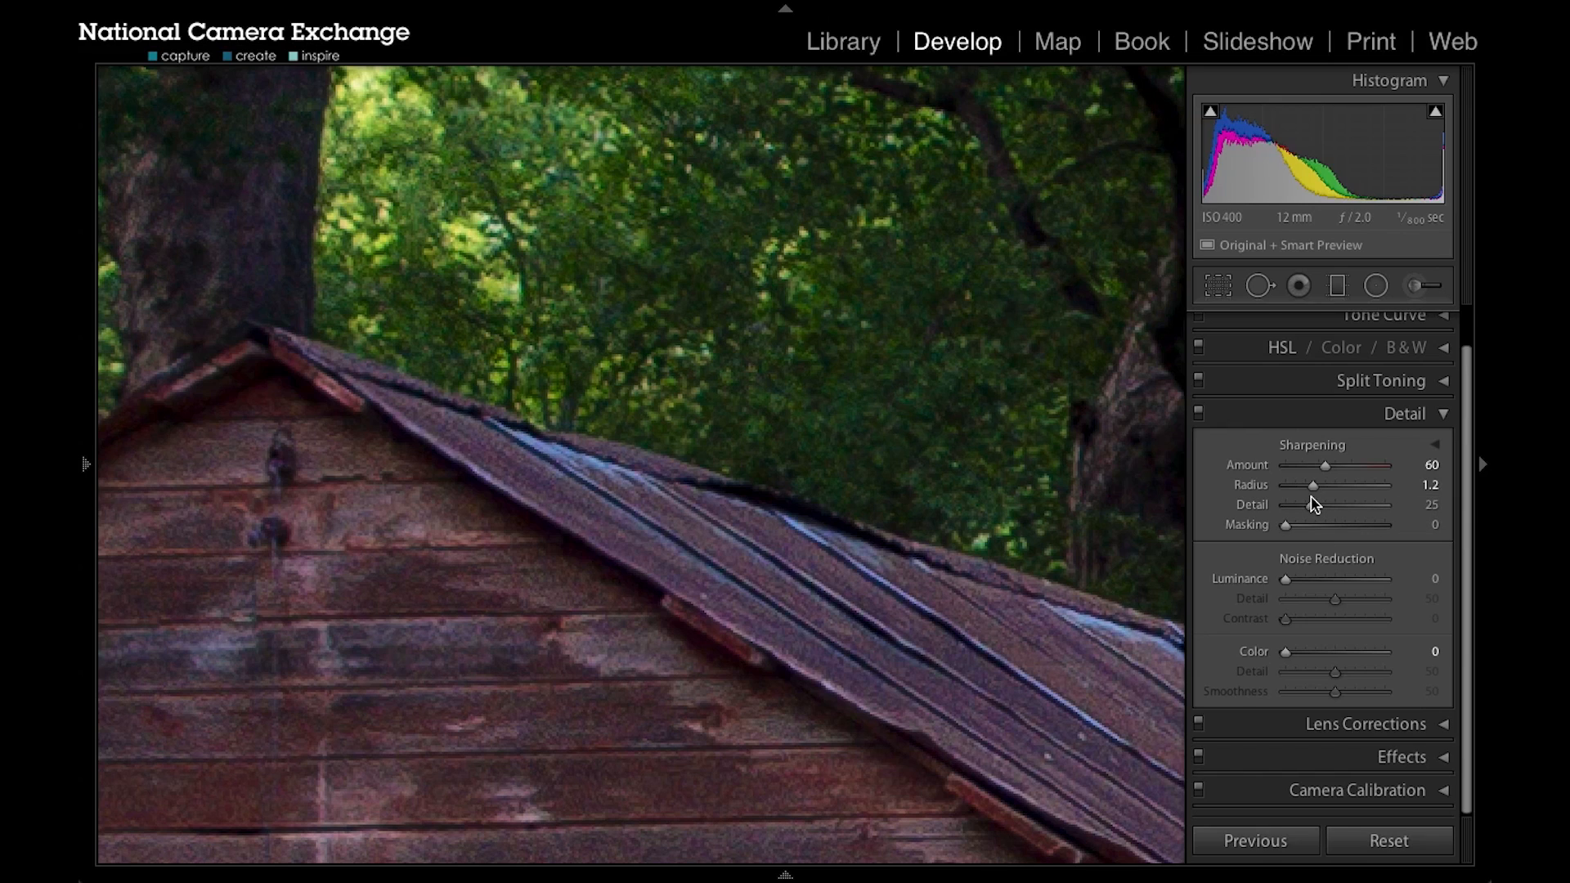
Step: Raise the sharpening Detail to 49 and inspect the effect on the barn's wooden boards
alt+click(1312, 507)
mouse_move(1310, 508)
mouse_down()
mouse_move(1349, 510)
mouse_move(1335, 510)
mouse_up()
drag(764, 659, 988, 406)
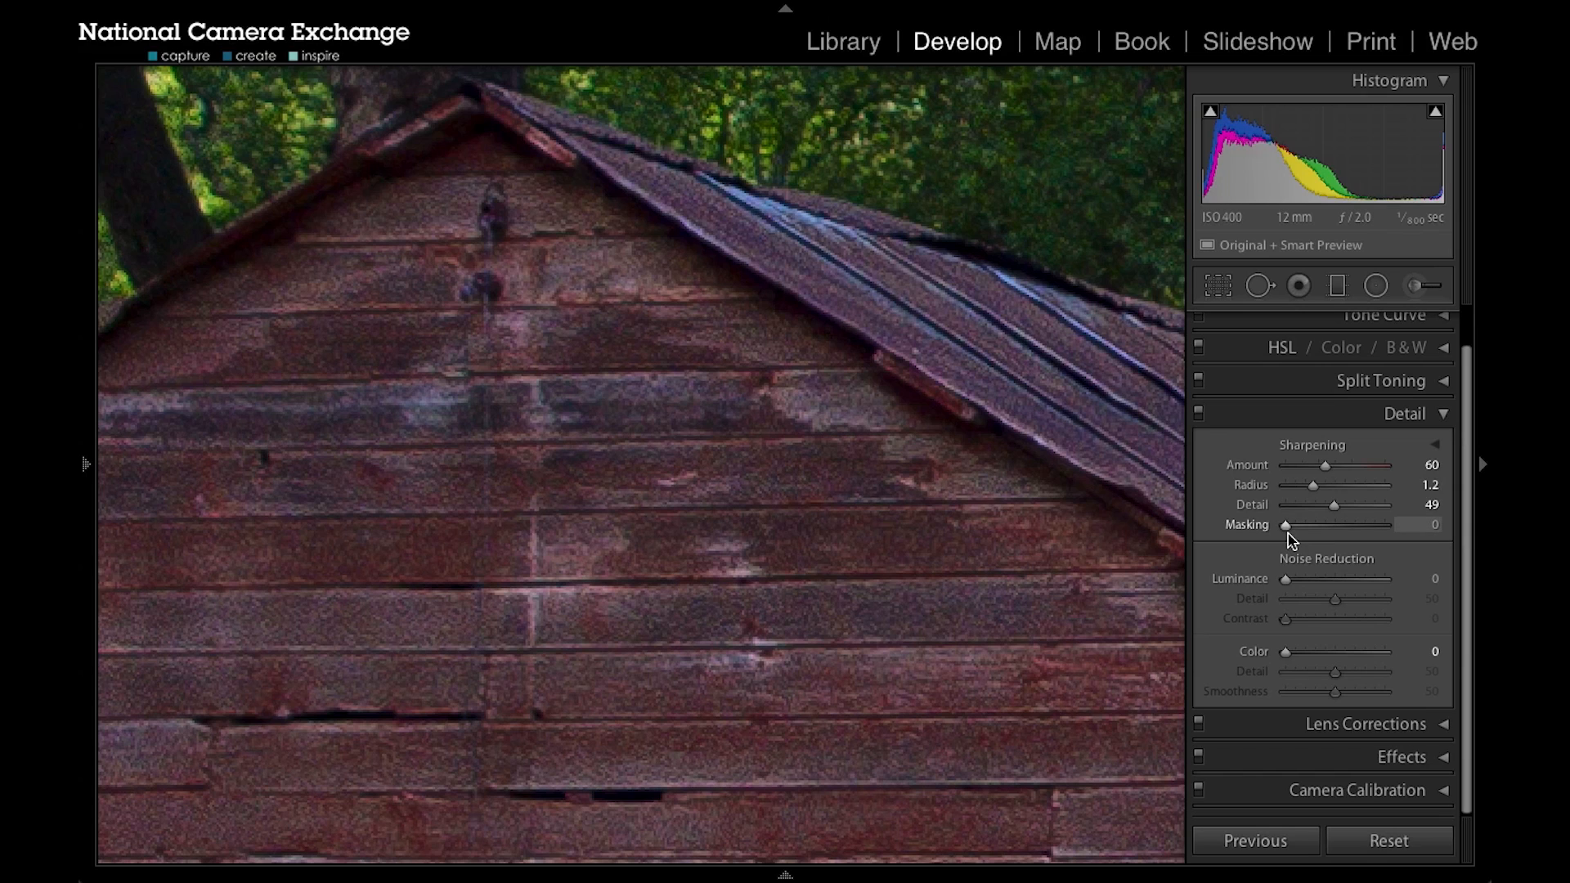
Step: Set the sharpening Masking to 52 using the black-and-white edge mask preview
key(alt)
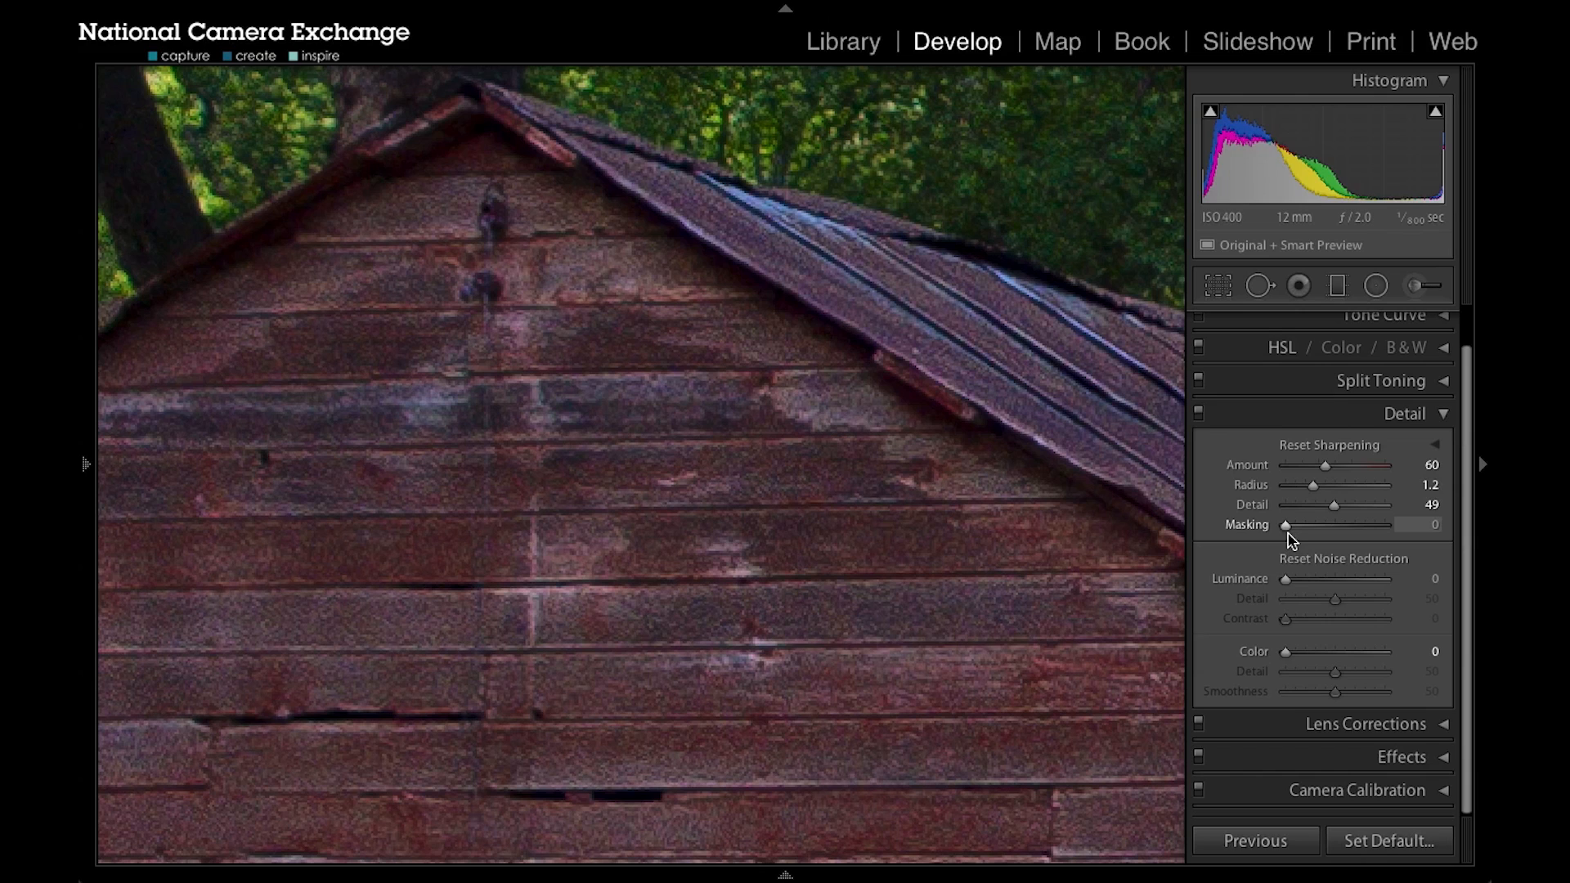
alt+click(1288, 530)
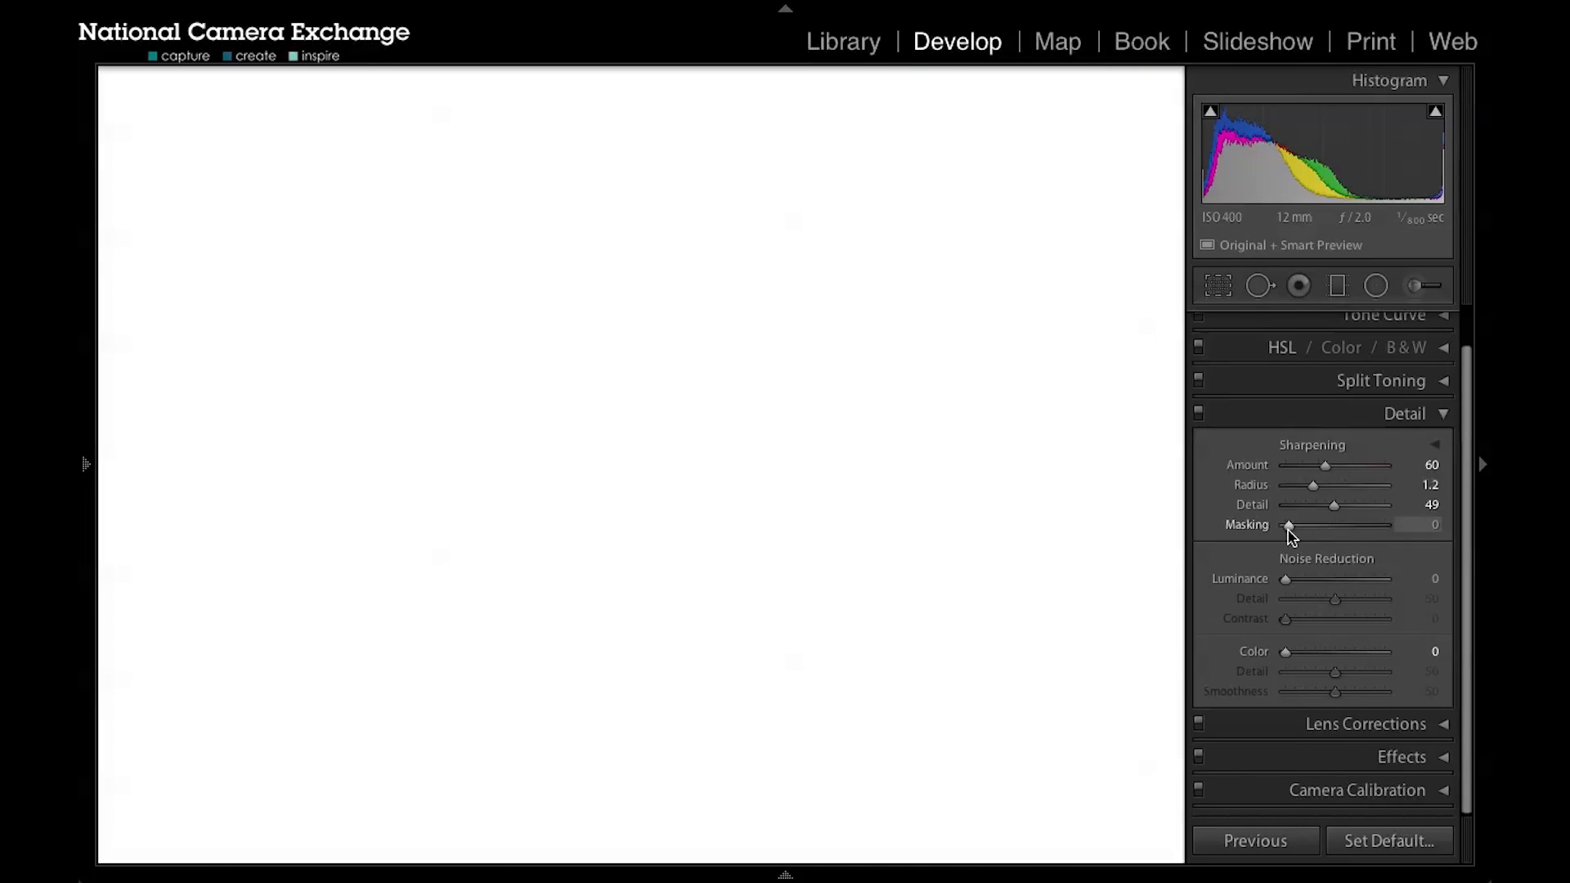
drag(1289, 531, 1342, 536)
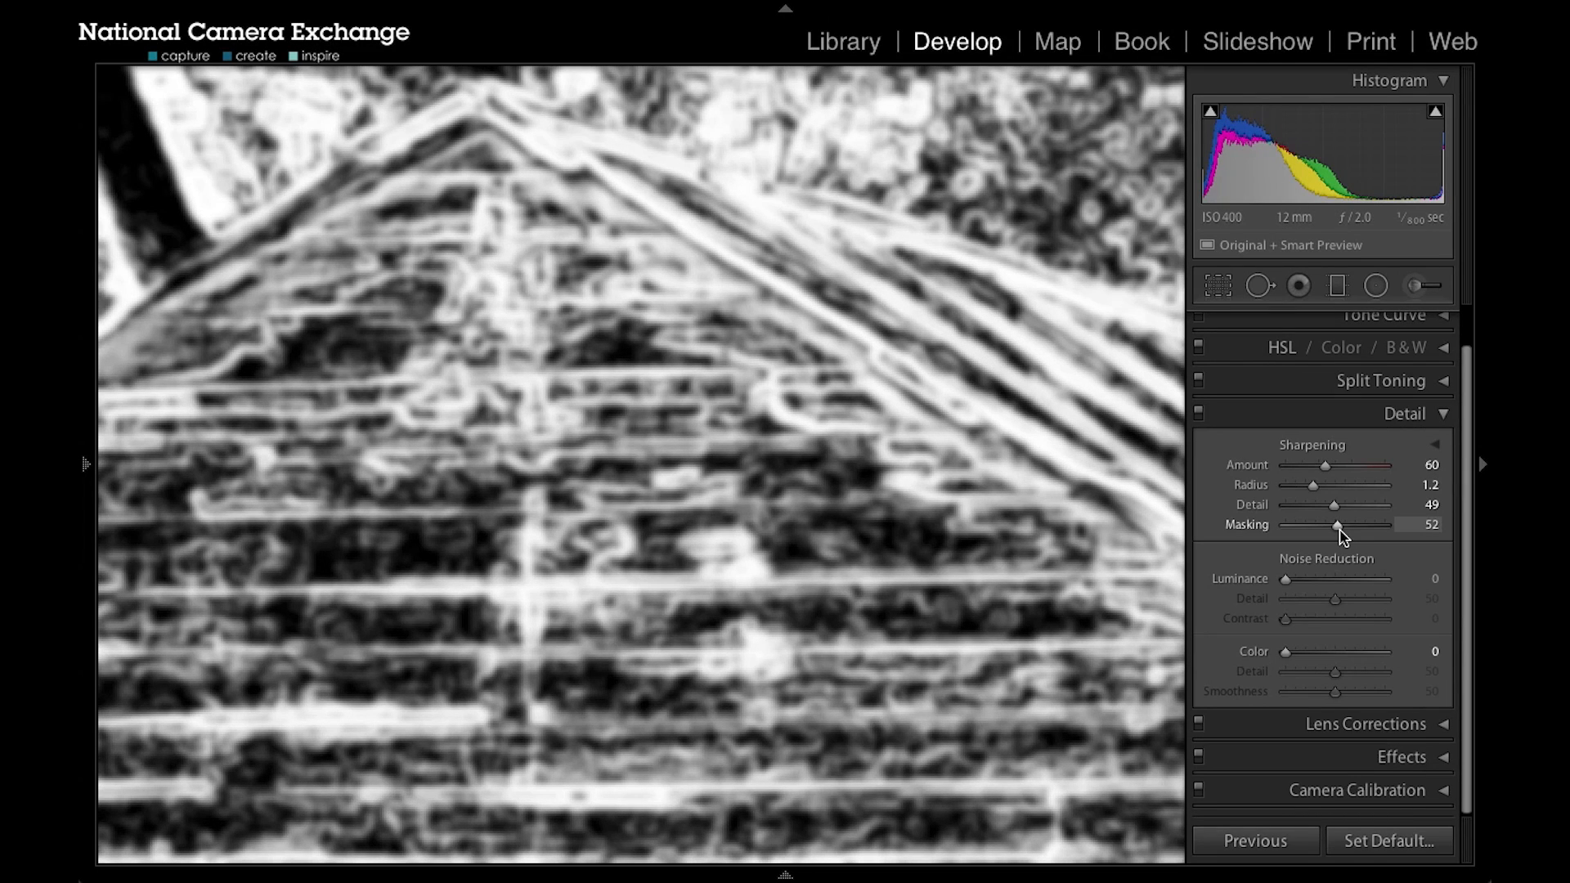
drag(1342, 536, 1341, 536)
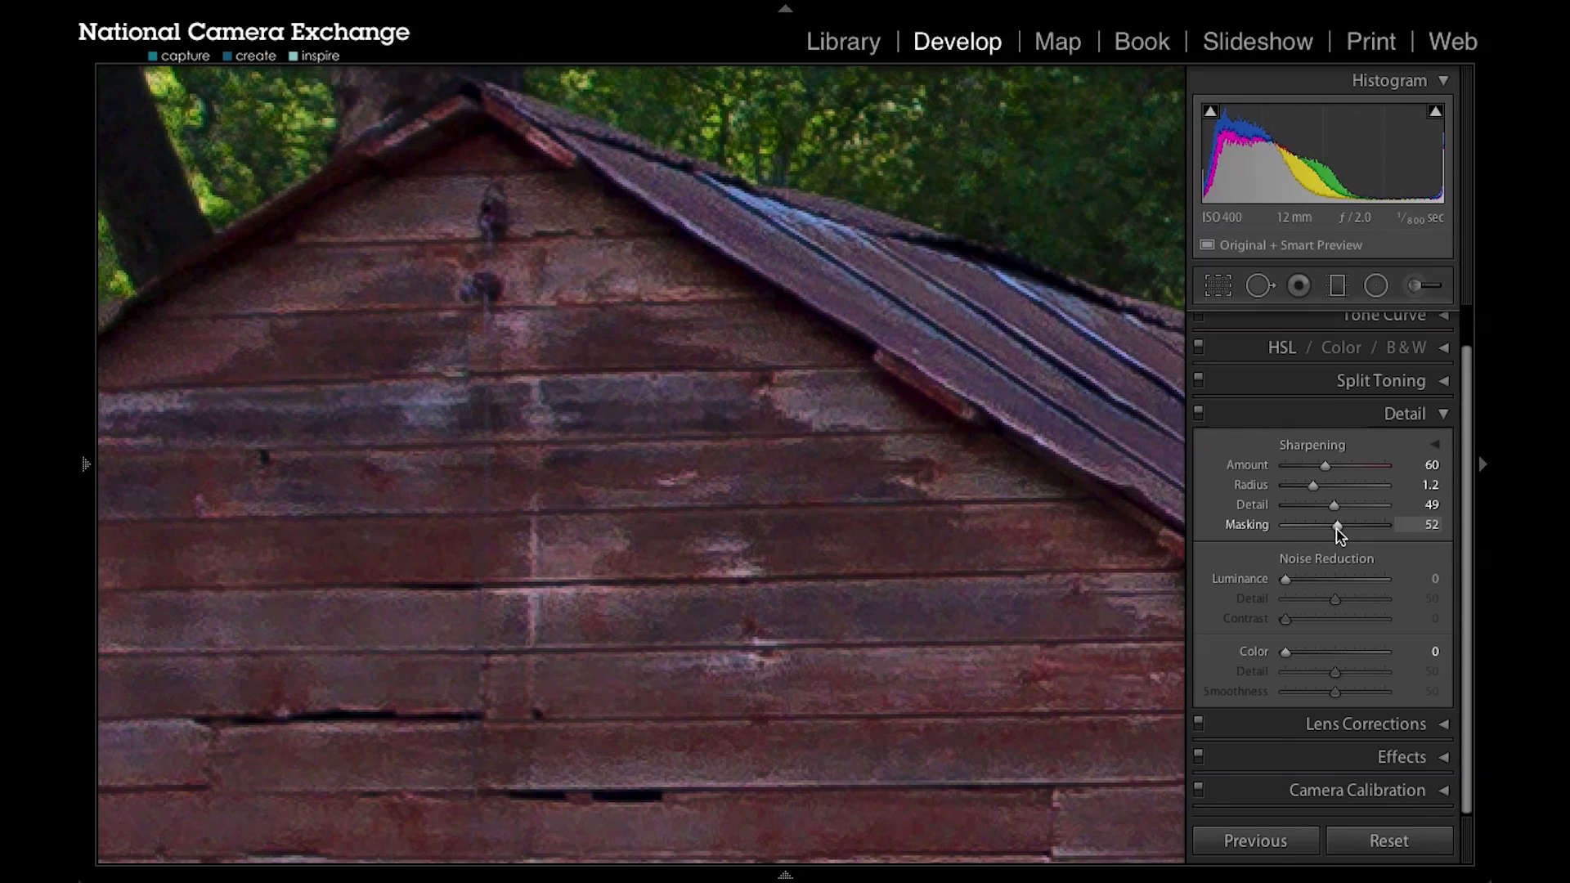
Step: Reduce the sharpening Masking to its minimum for comparison and raise it again to slightly below half its range
drag(1337, 532, 1288, 537)
drag(1289, 536, 1326, 534)
drag(1328, 539, 1327, 536)
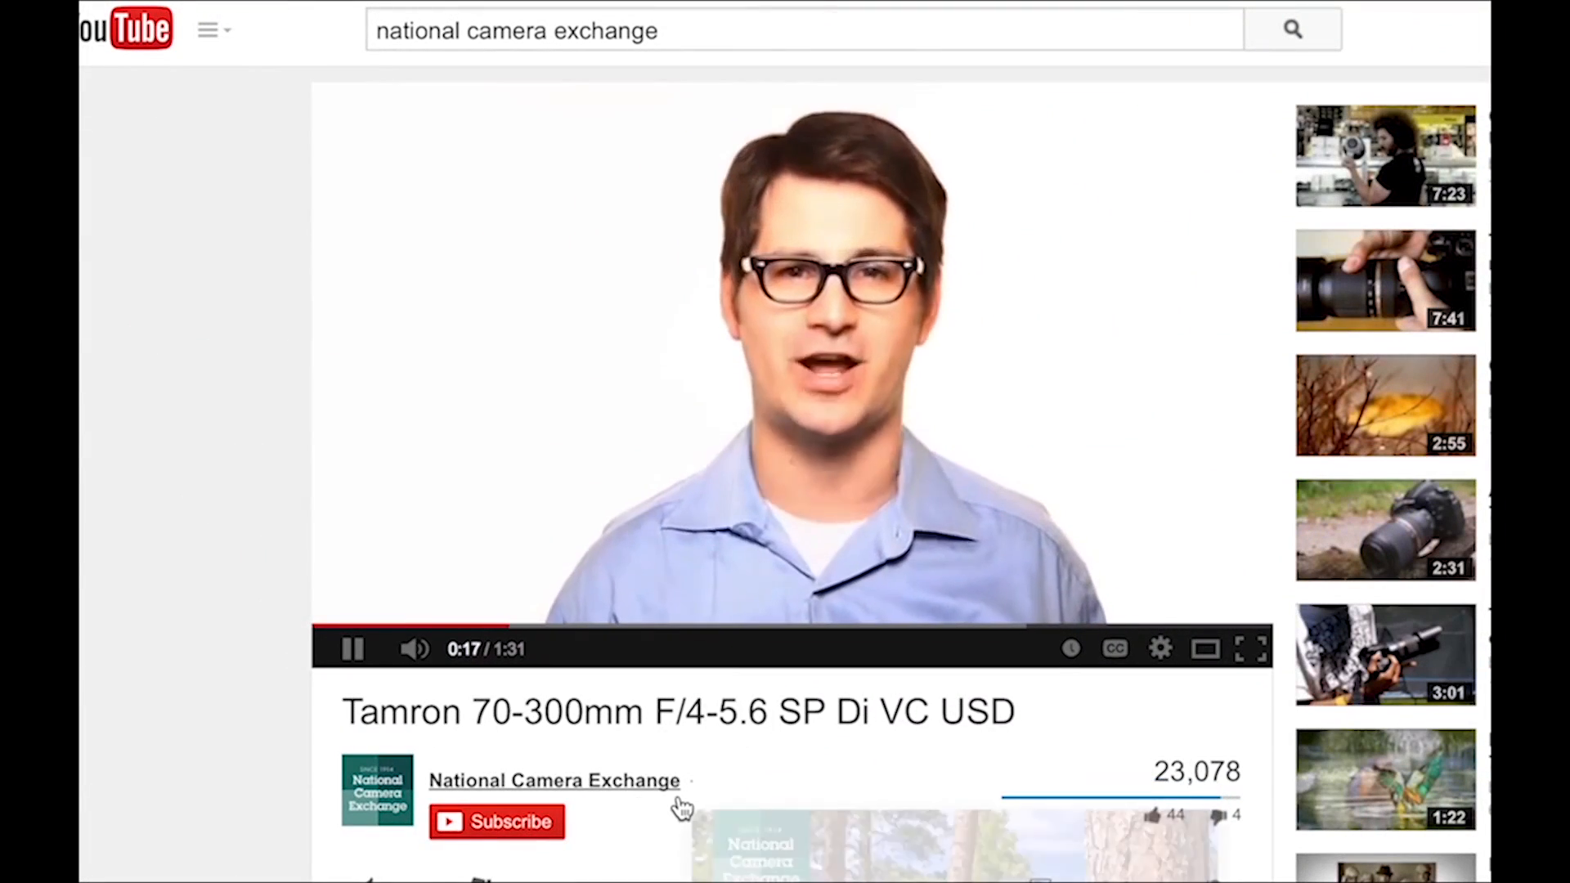
scroll(999, 688, down, 3)
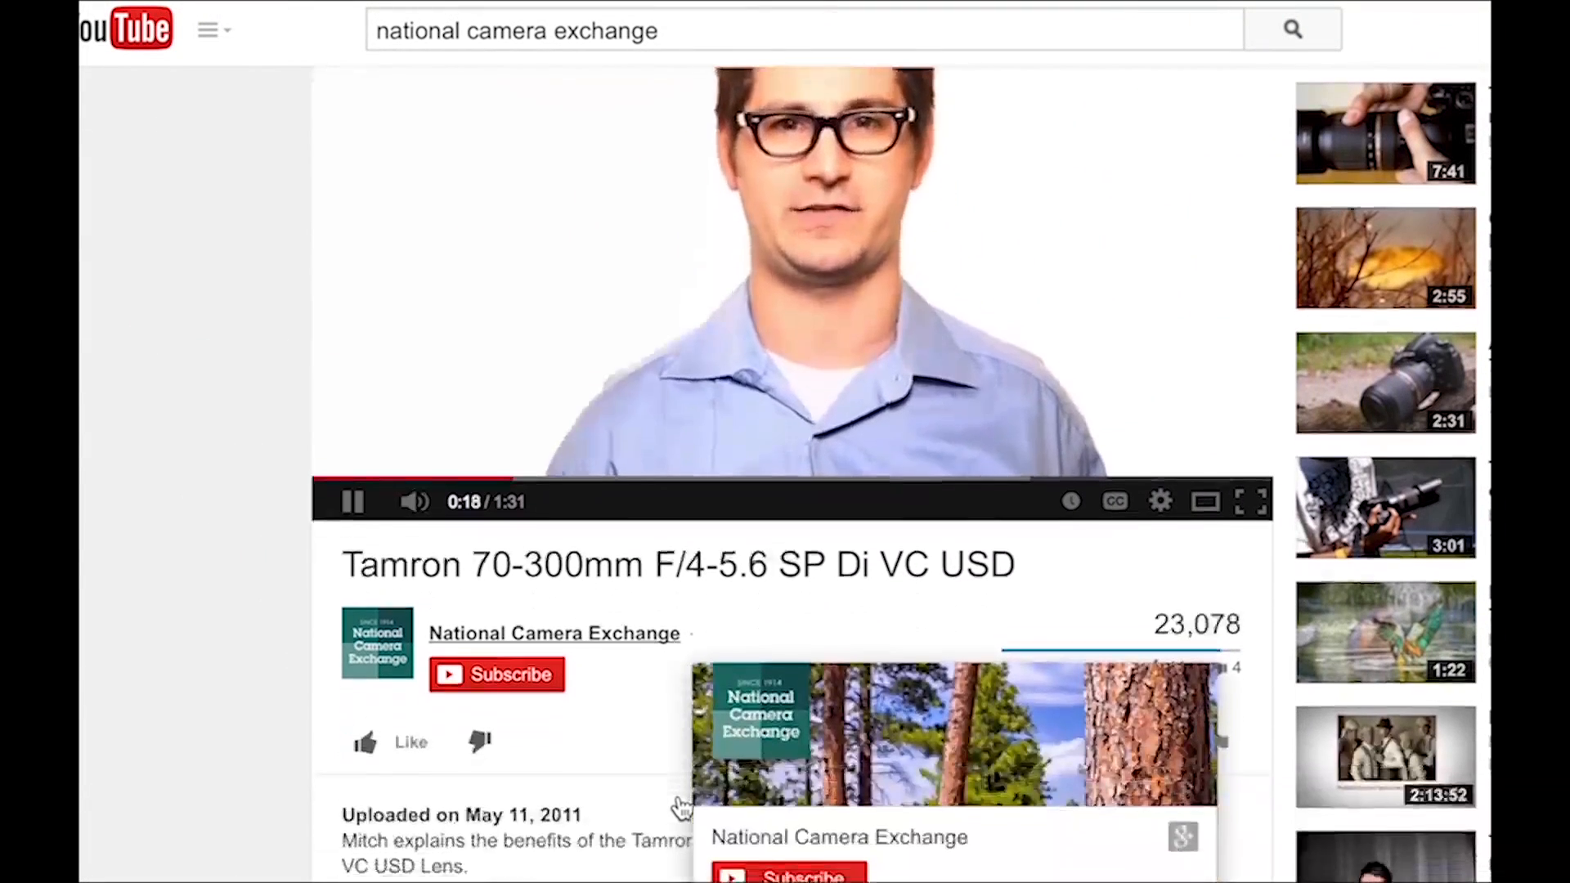
scroll(681, 808, down, 3)
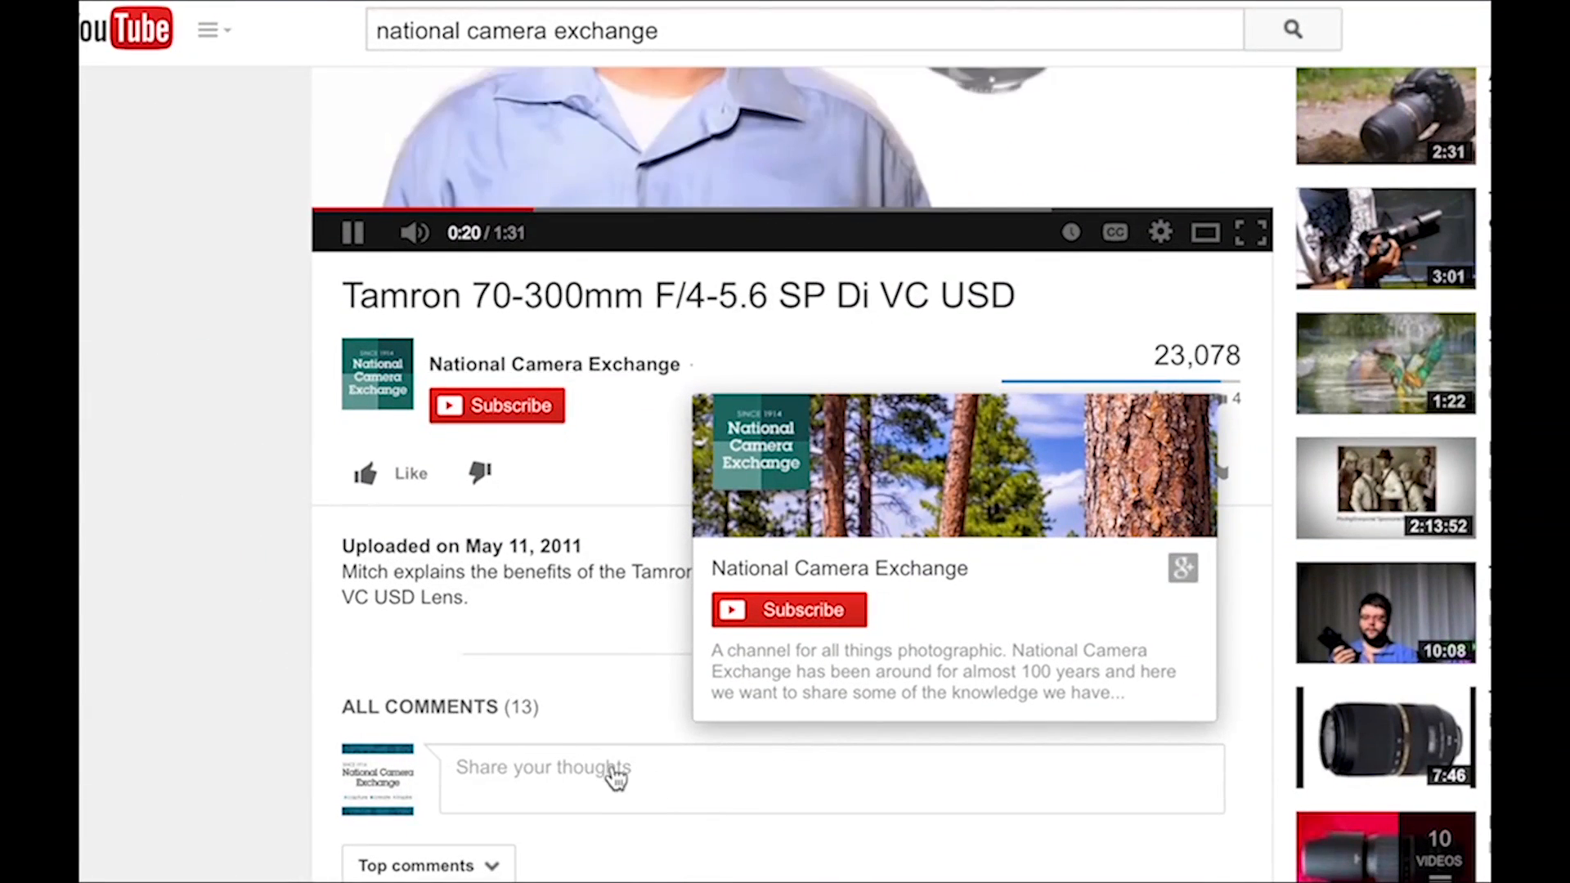